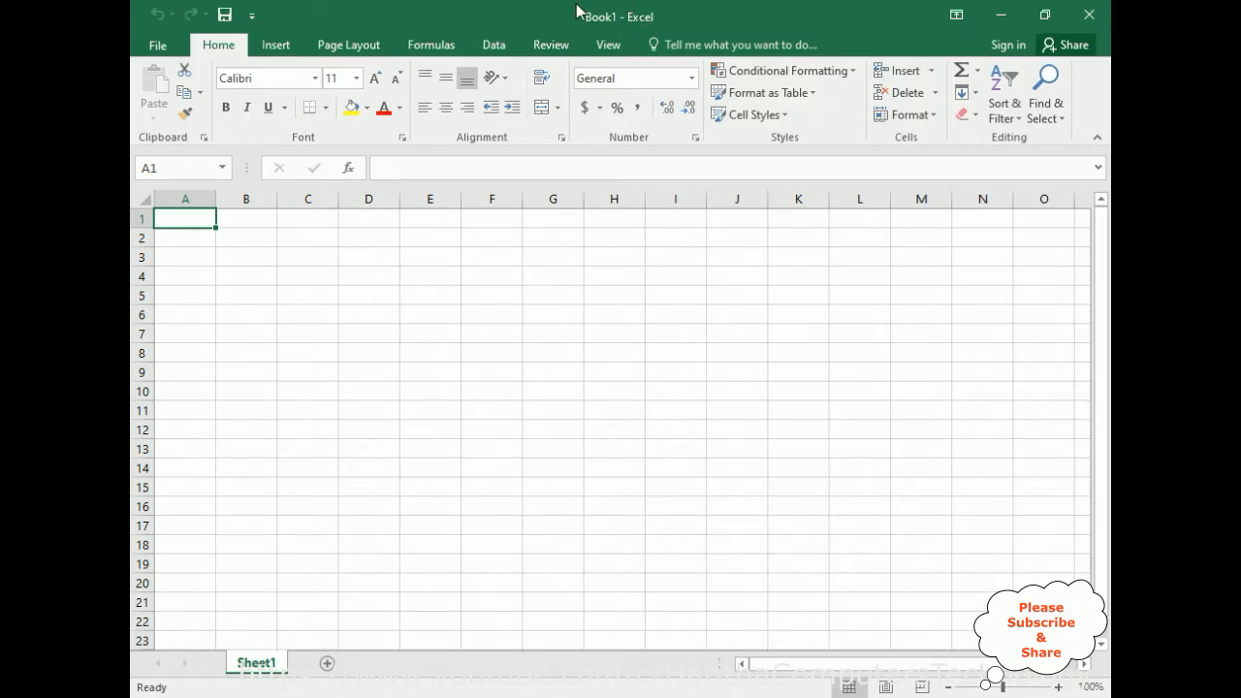
Add two new worksheets to the workbook and return to Sheet1.
click(327, 665)
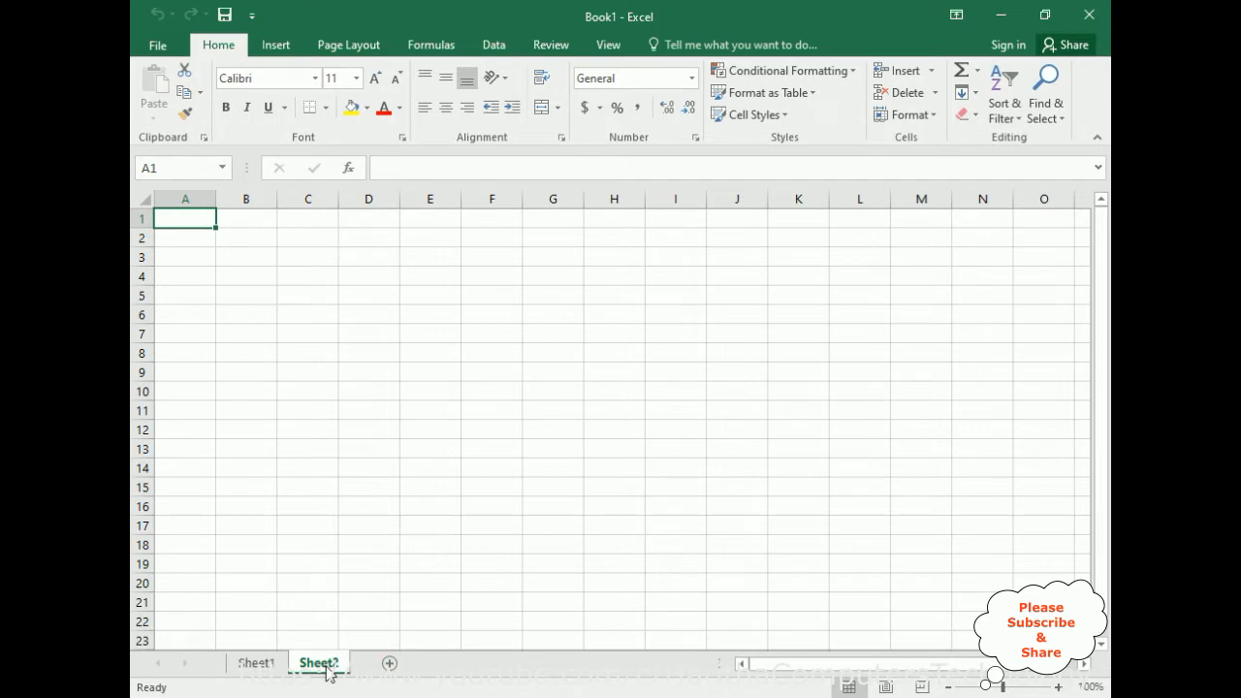
click(388, 665)
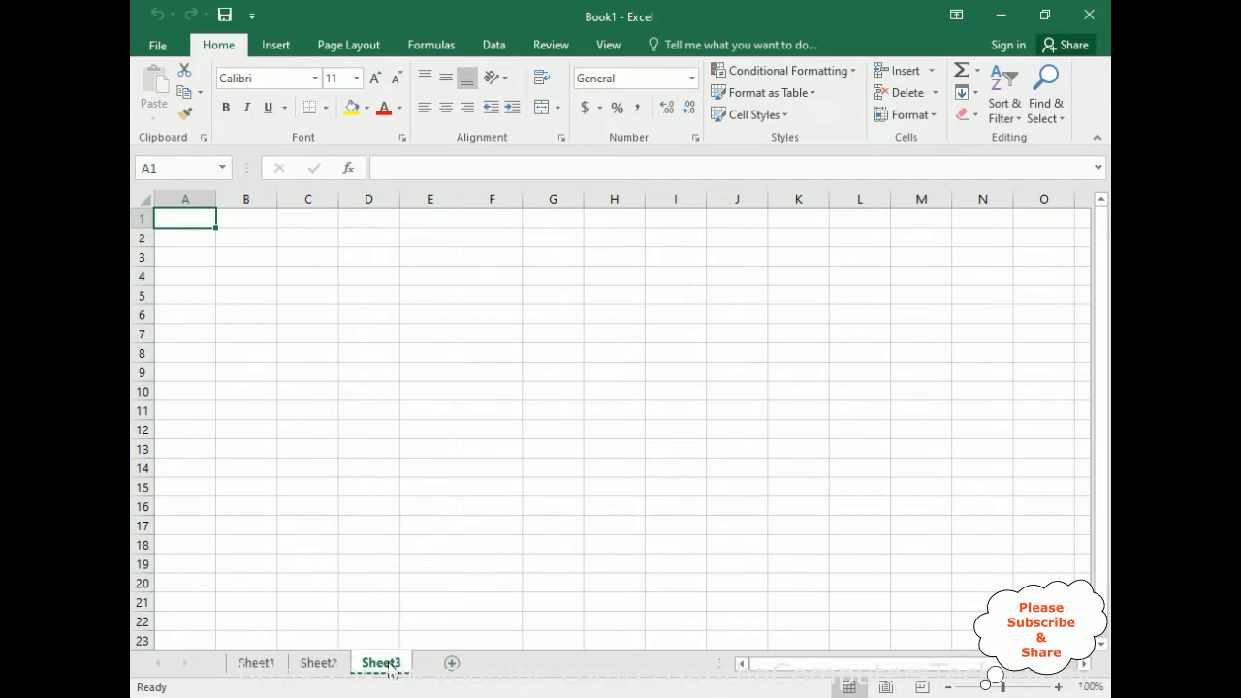
click(257, 665)
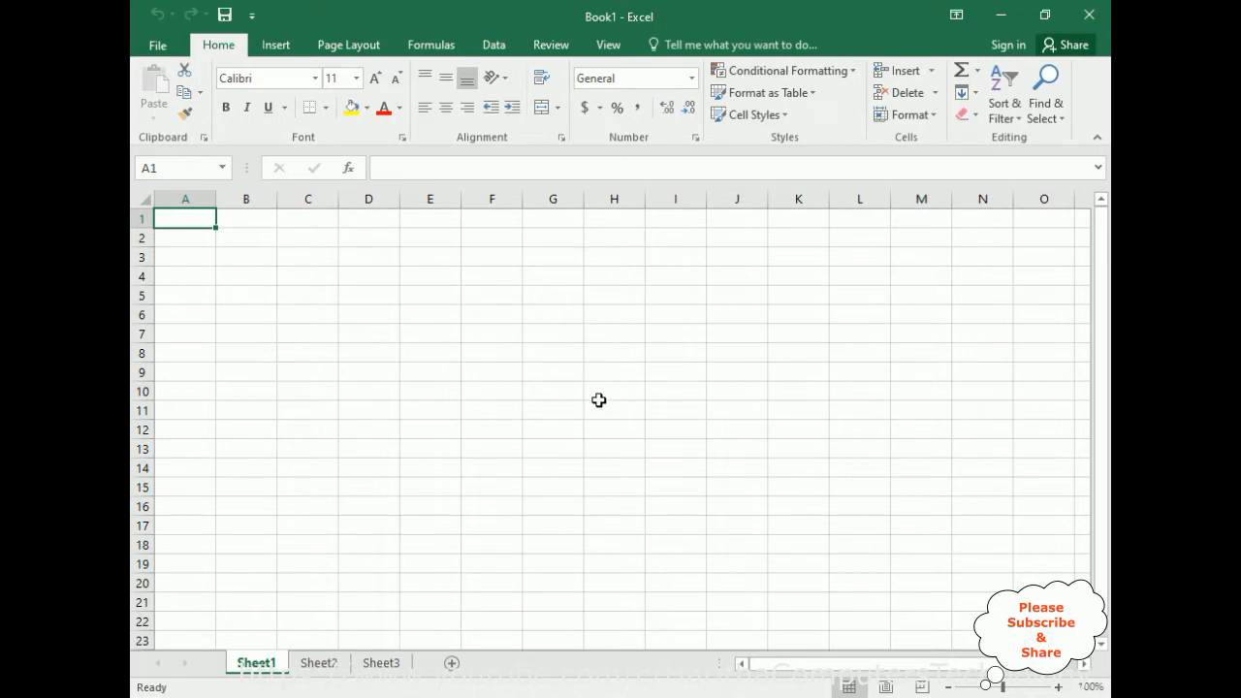
Enter Orange, apple and grapes in cells E7, E8 and E9 of Sheet1.
click(438, 335)
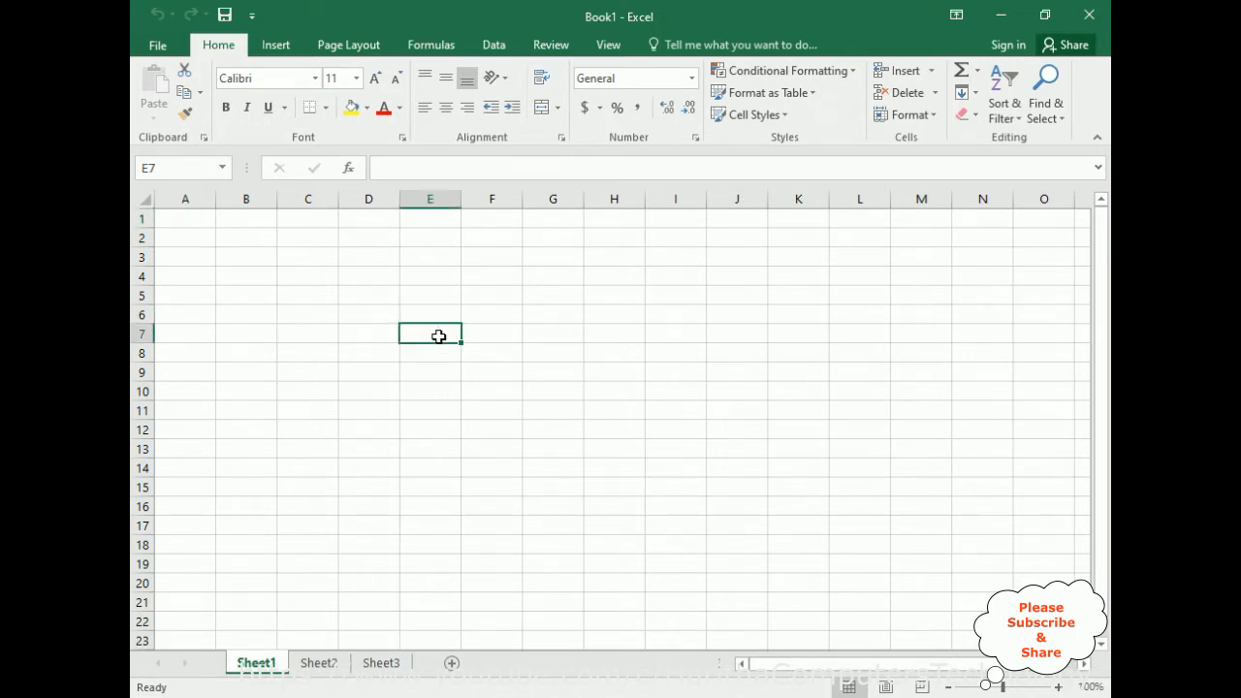
text(Orange)
key(Return)
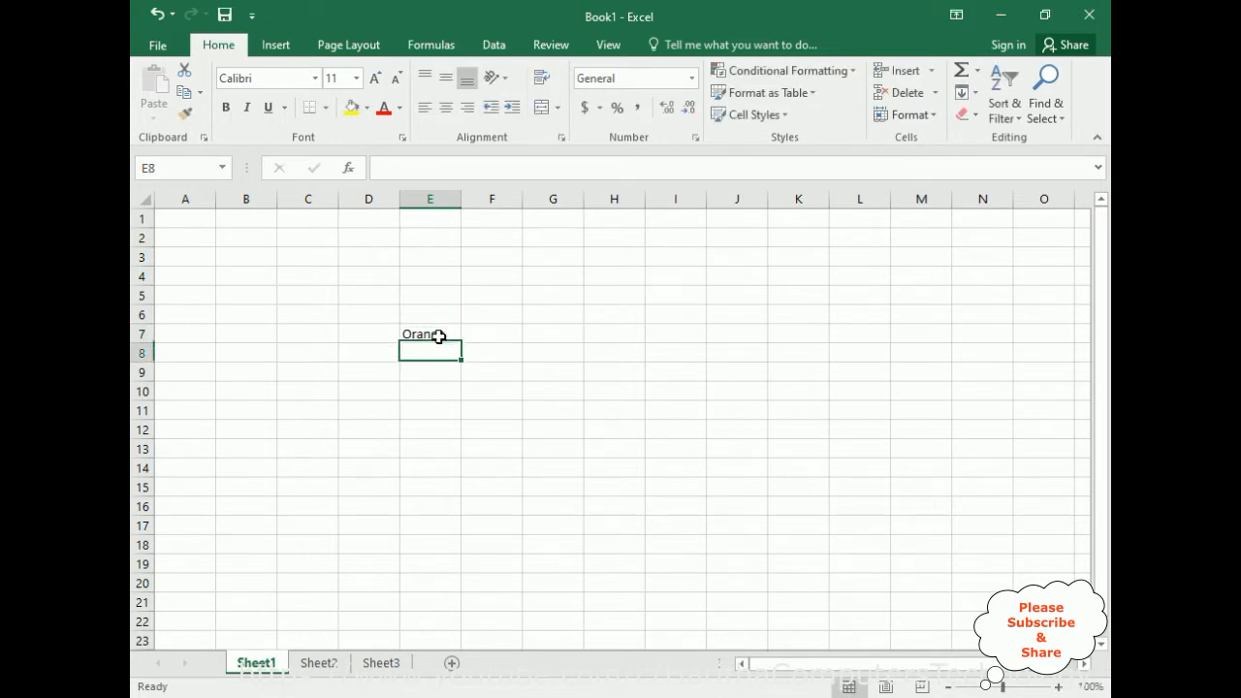
text(aplle)
key(BackSpace)
key(BackSpace)
key(BackSpace)
text(op)
key(BackSpace)
key(BackSpace)
text(ple)
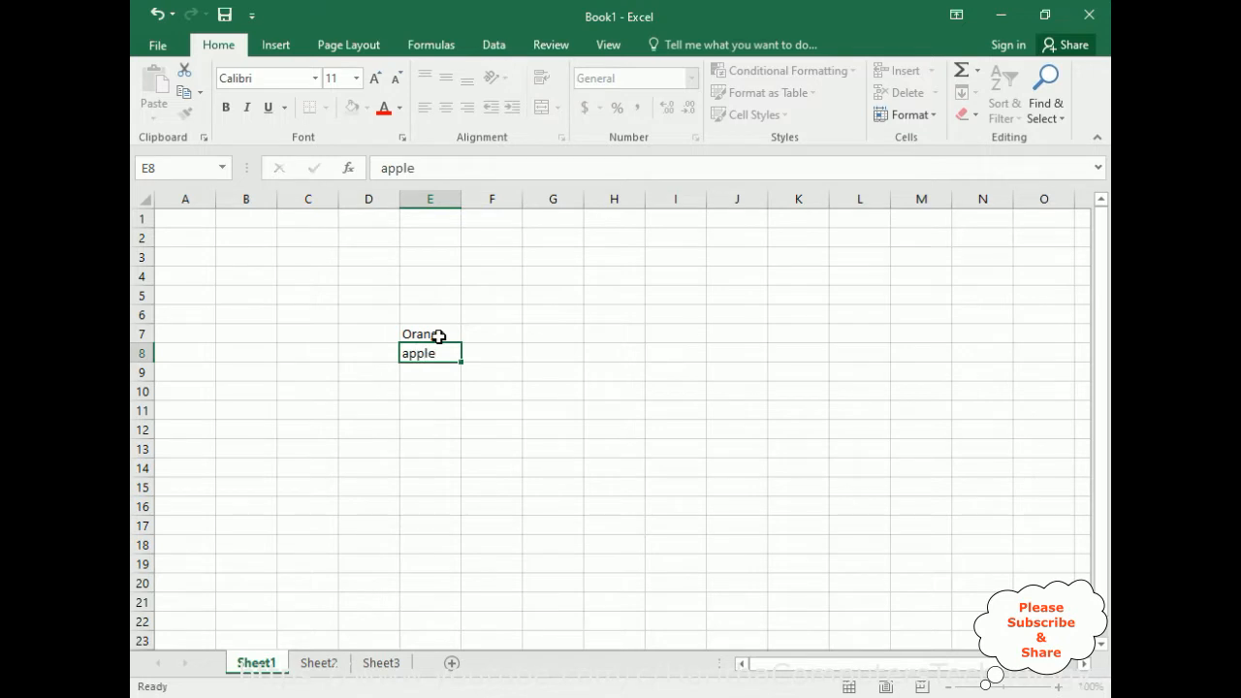
key(Return)
text(grapes)
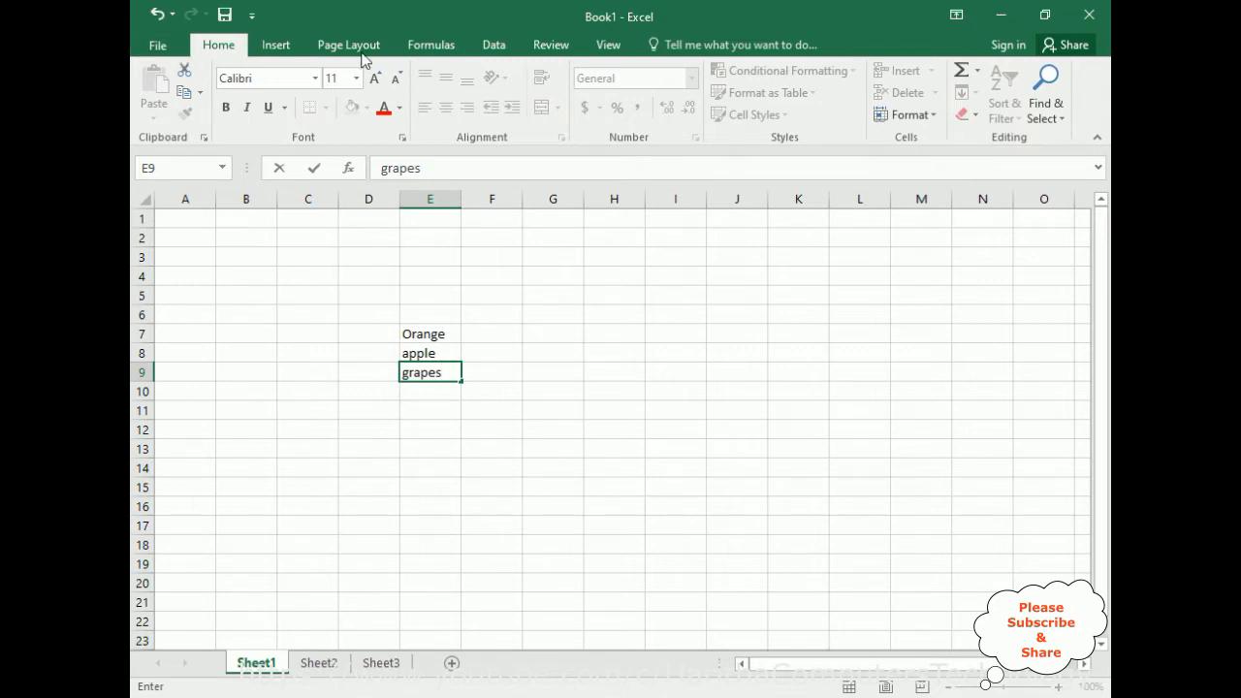
Protect Sheet1, entering and confirming the unprotect password and allowing only selection of locked and unlocked cells.
click(549, 45)
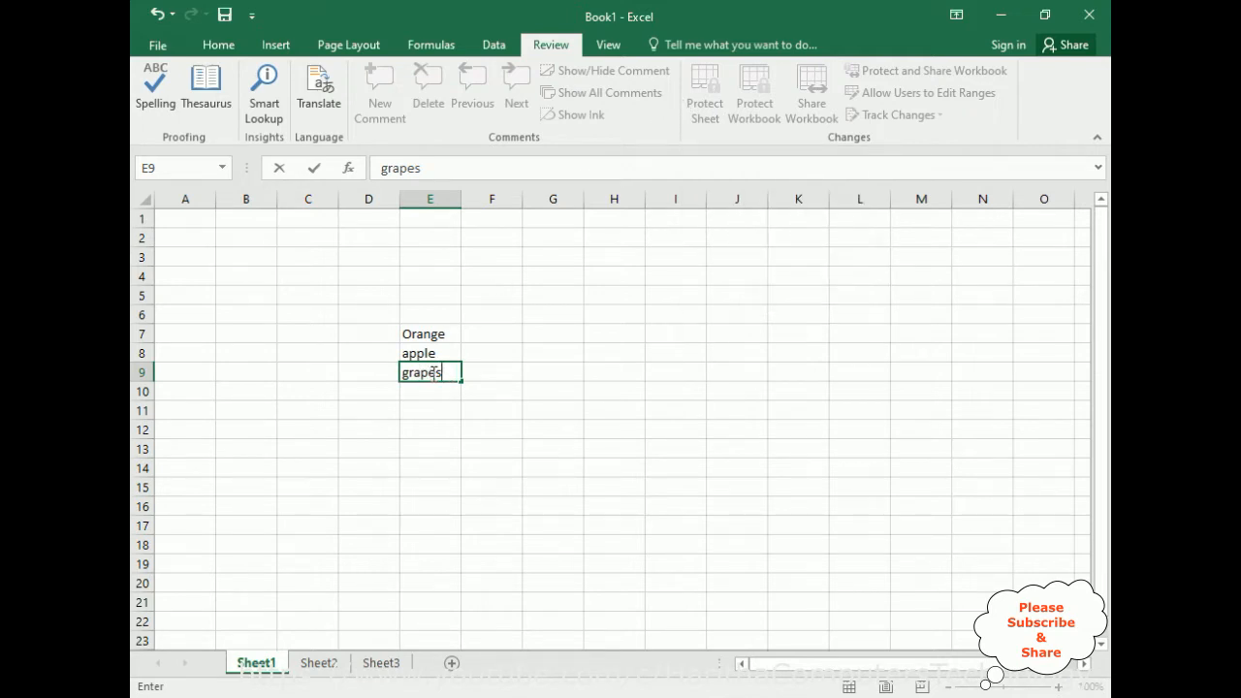
click(472, 275)
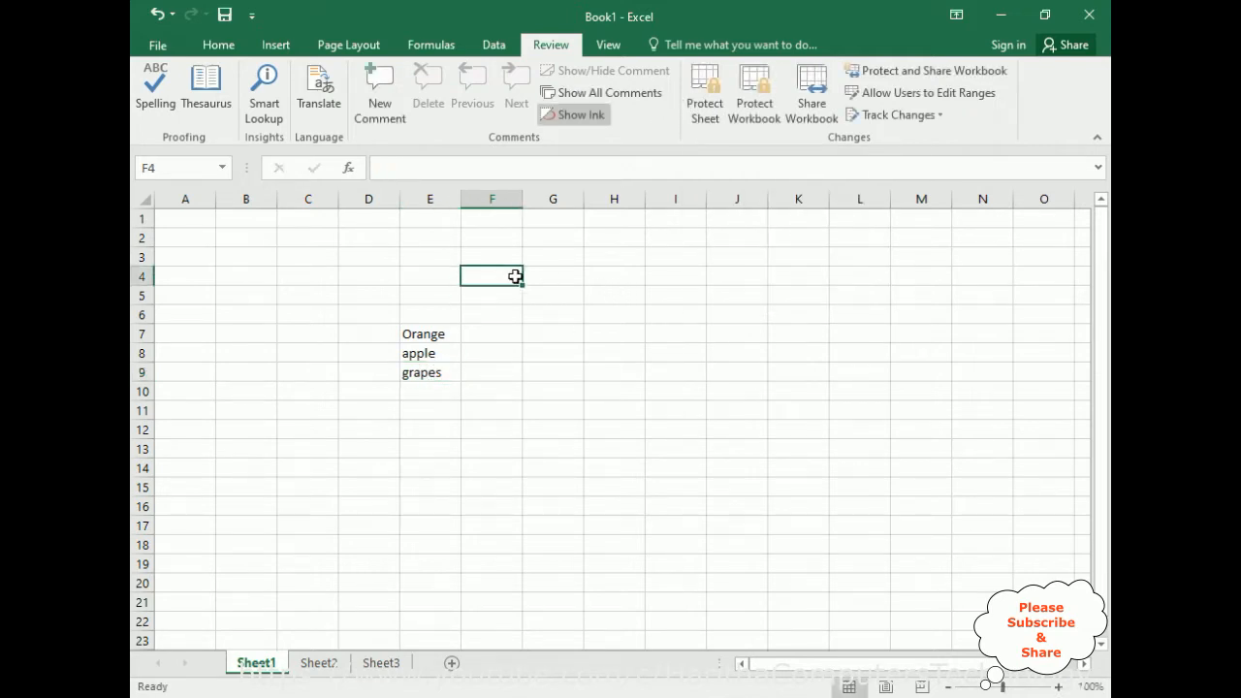
click(702, 110)
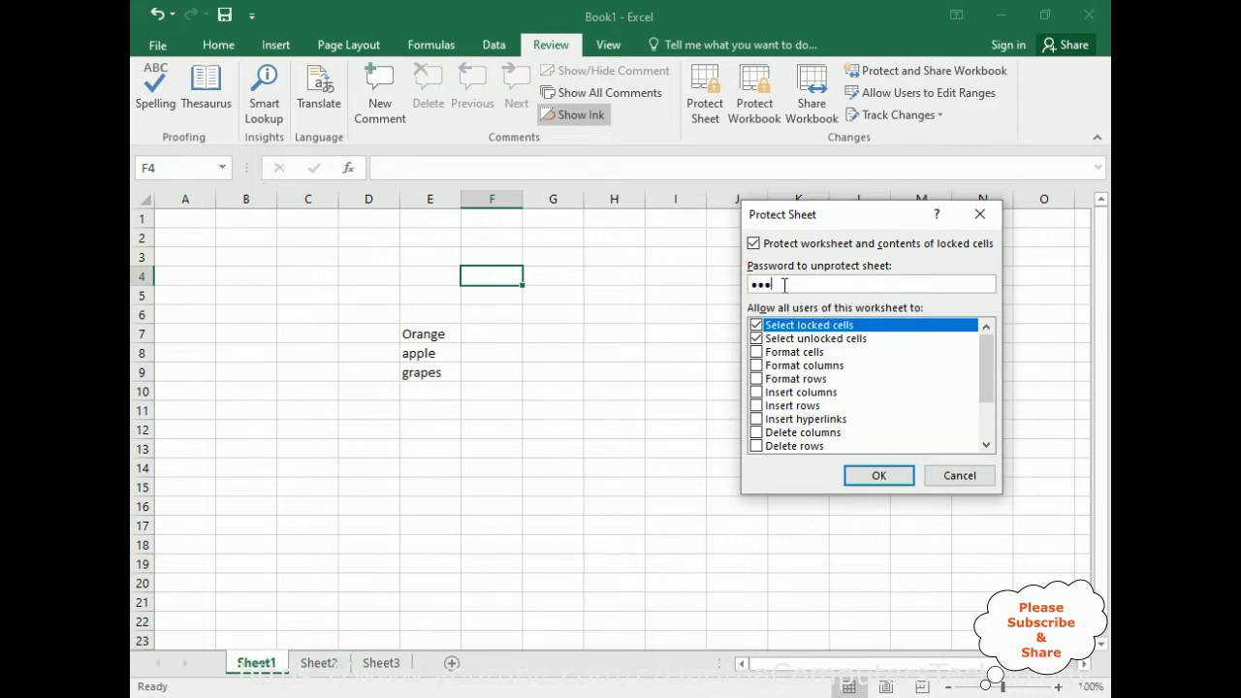
click(879, 474)
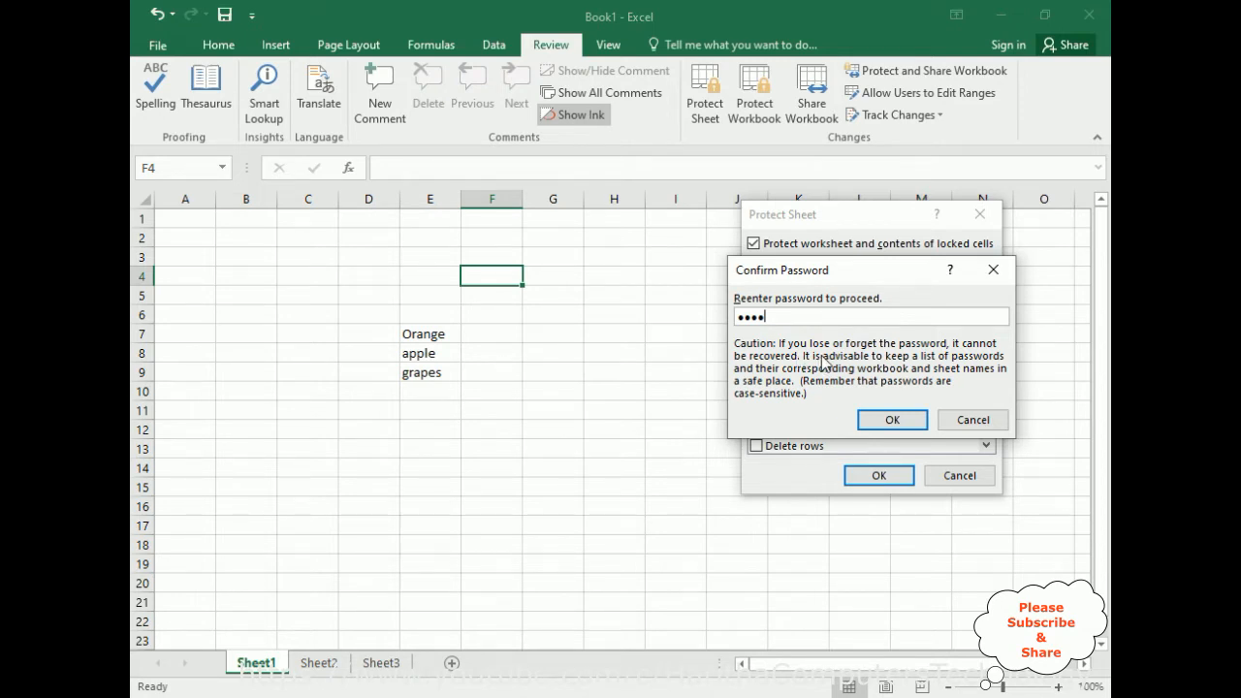
click(892, 419)
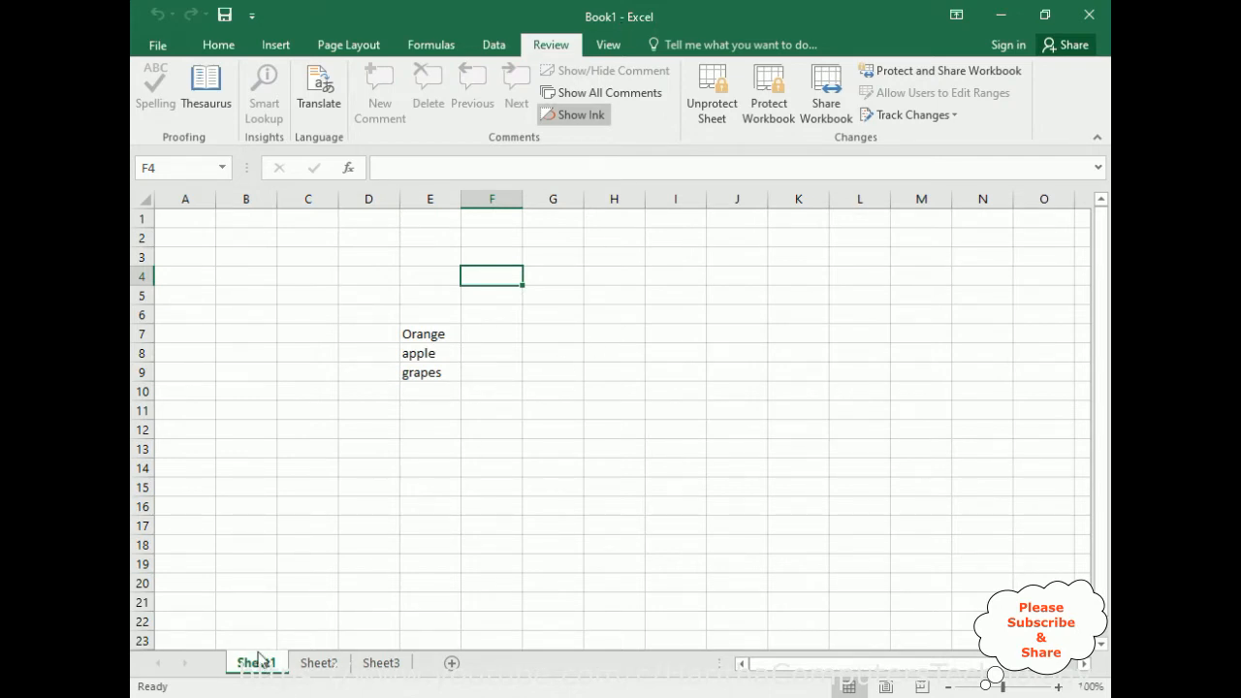
Test the protection of Sheet1 by trying to edit cells H9, E11, G7 and E5, and select the fruit cells.
double_click(603, 369)
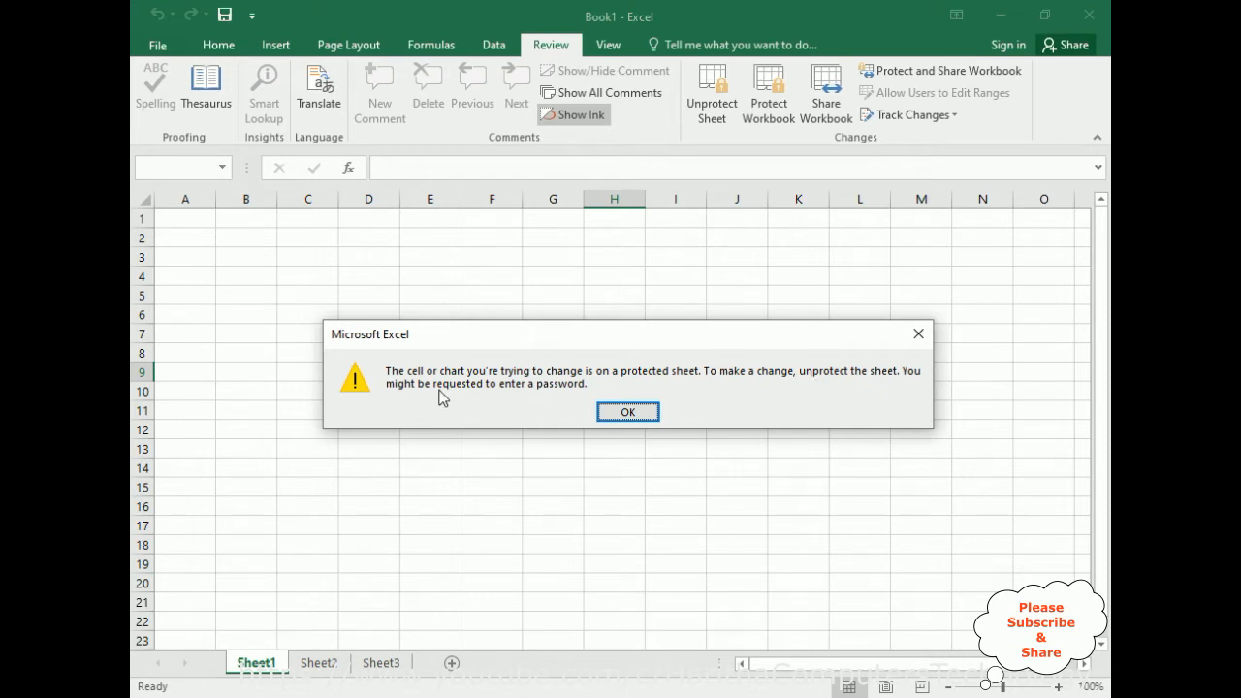
click(630, 411)
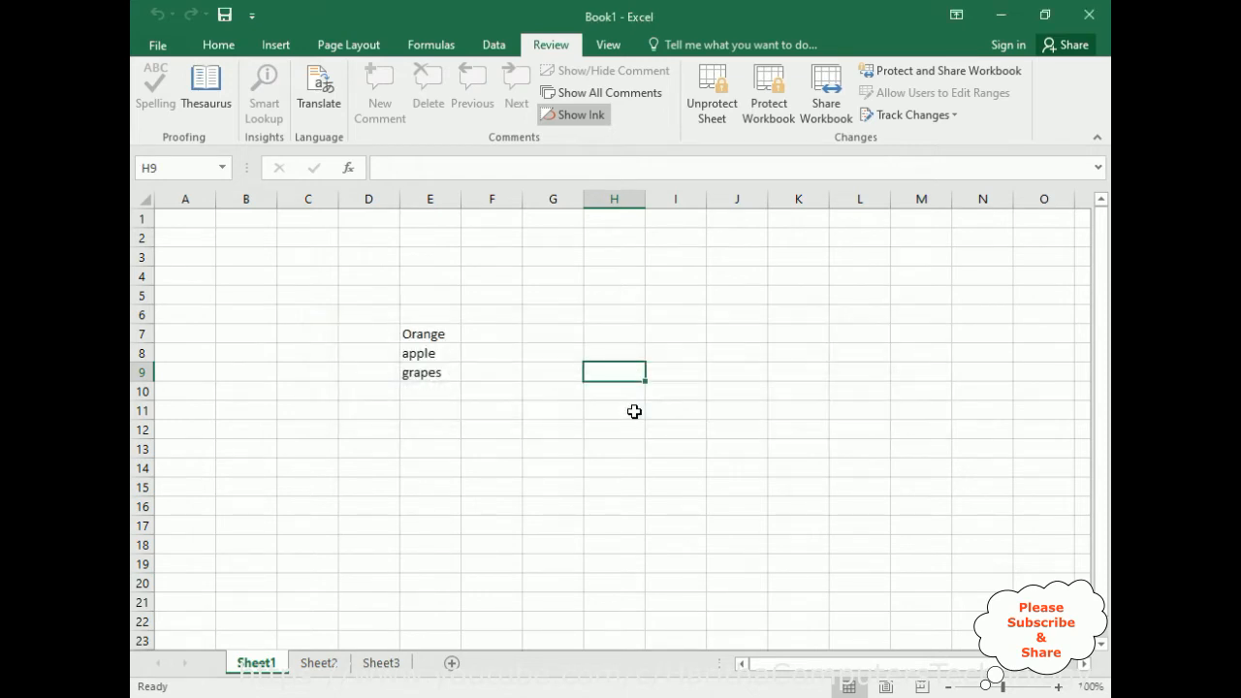
click(403, 404)
key(a)
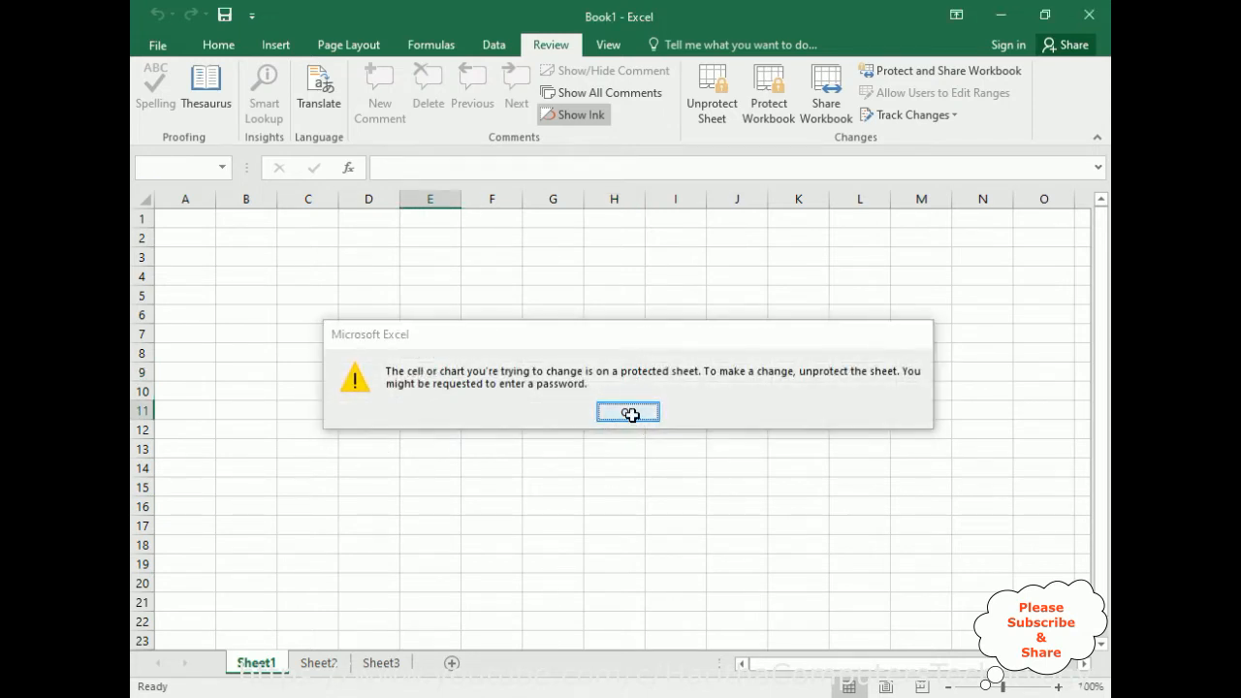
click(631, 414)
click(563, 330)
key(a)
click(619, 410)
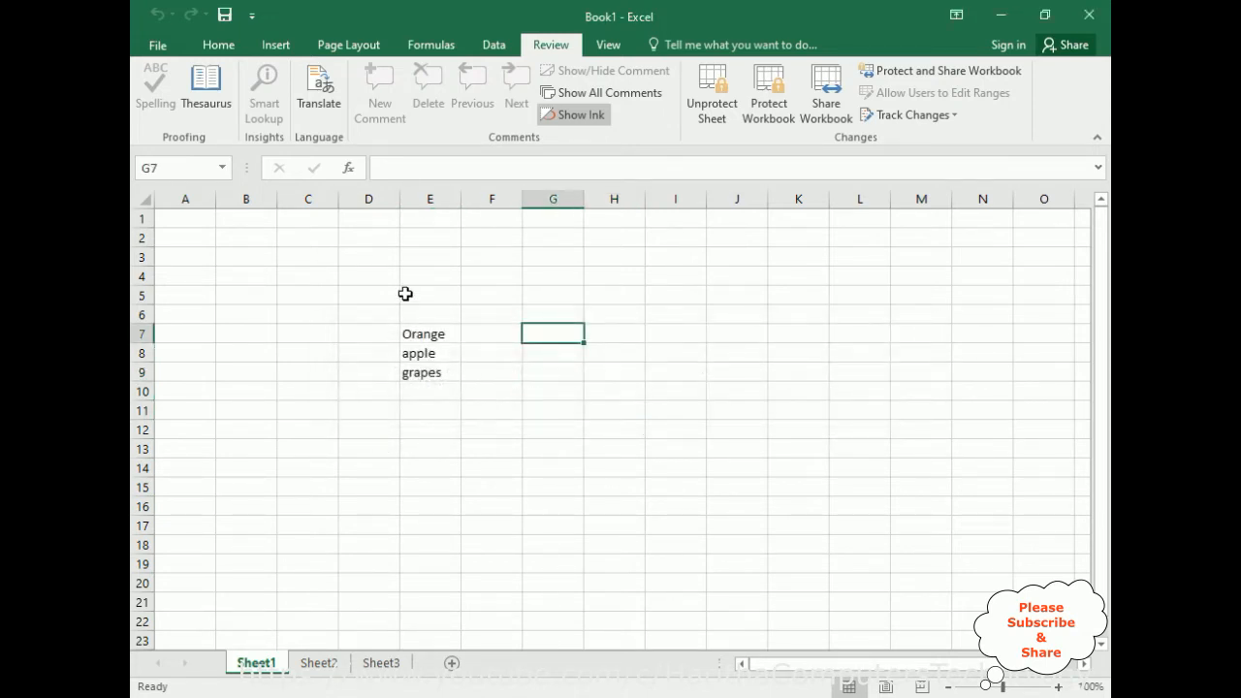
click(404, 291)
key(a)
key(Return)
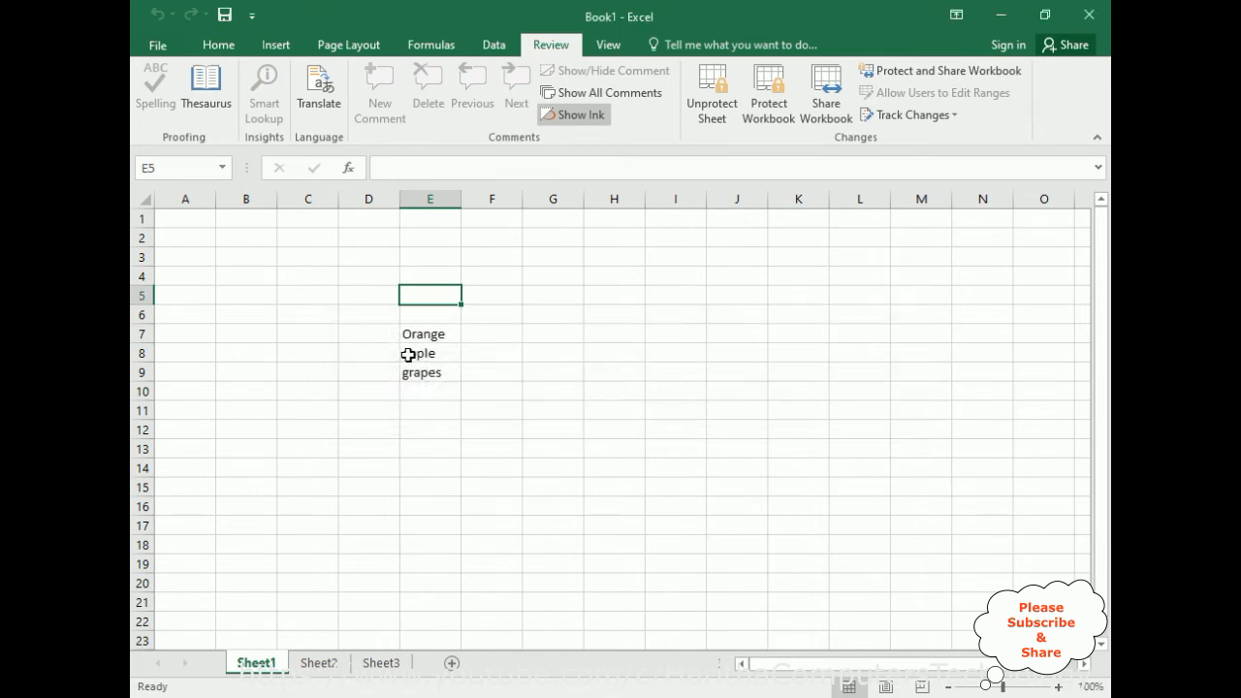
click(424, 368)
click(429, 351)
click(424, 340)
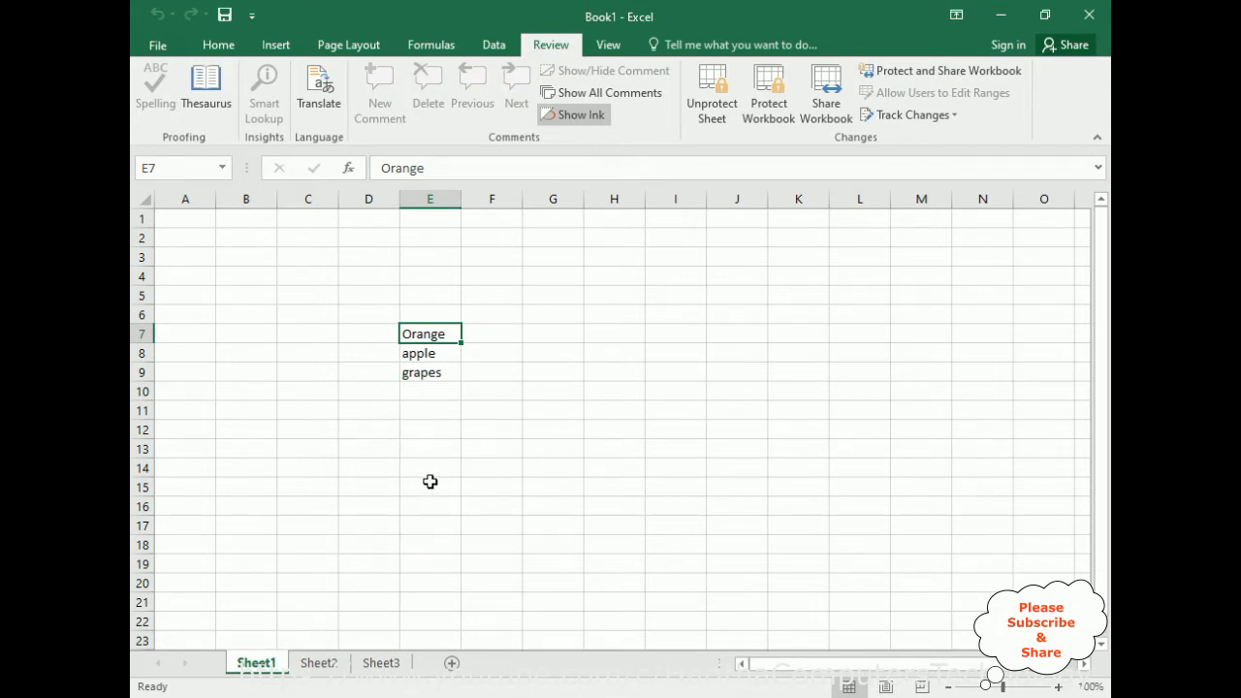
Unprotect Sheet1 with the sheet password, and enter sdf in G10 and sdfsdf in G8.
click(715, 105)
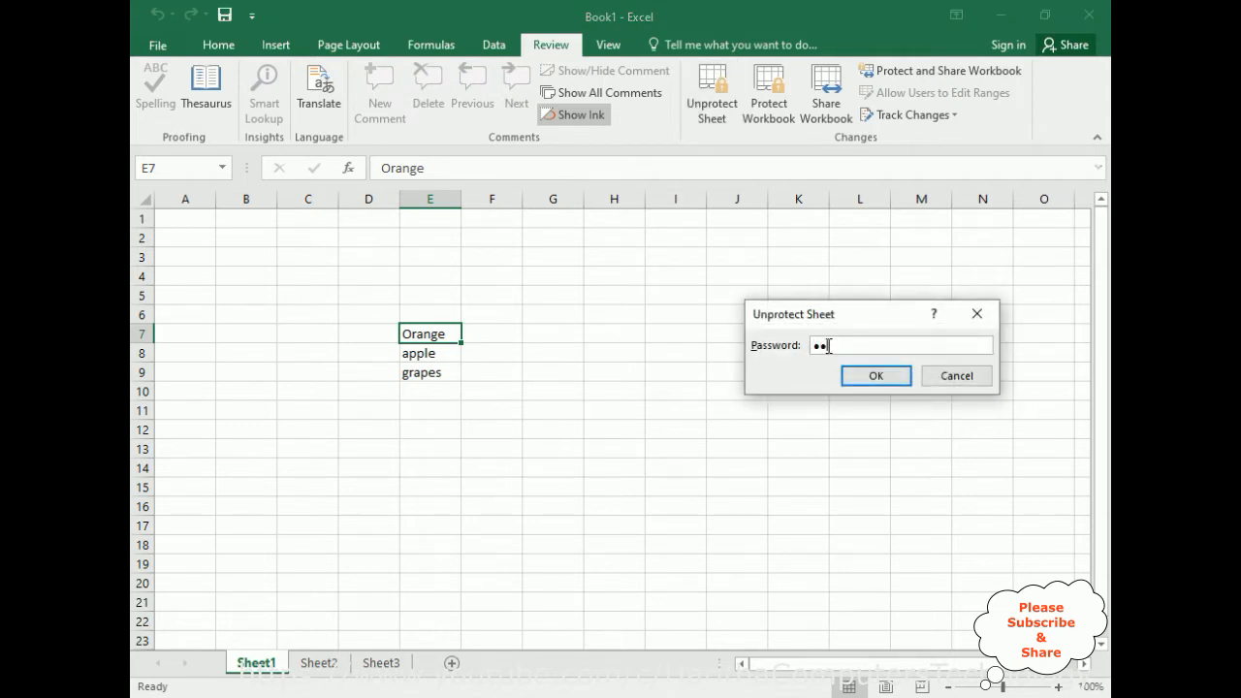
click(867, 380)
click(562, 385)
text(sdf)
click(573, 350)
text(sdfsdf)
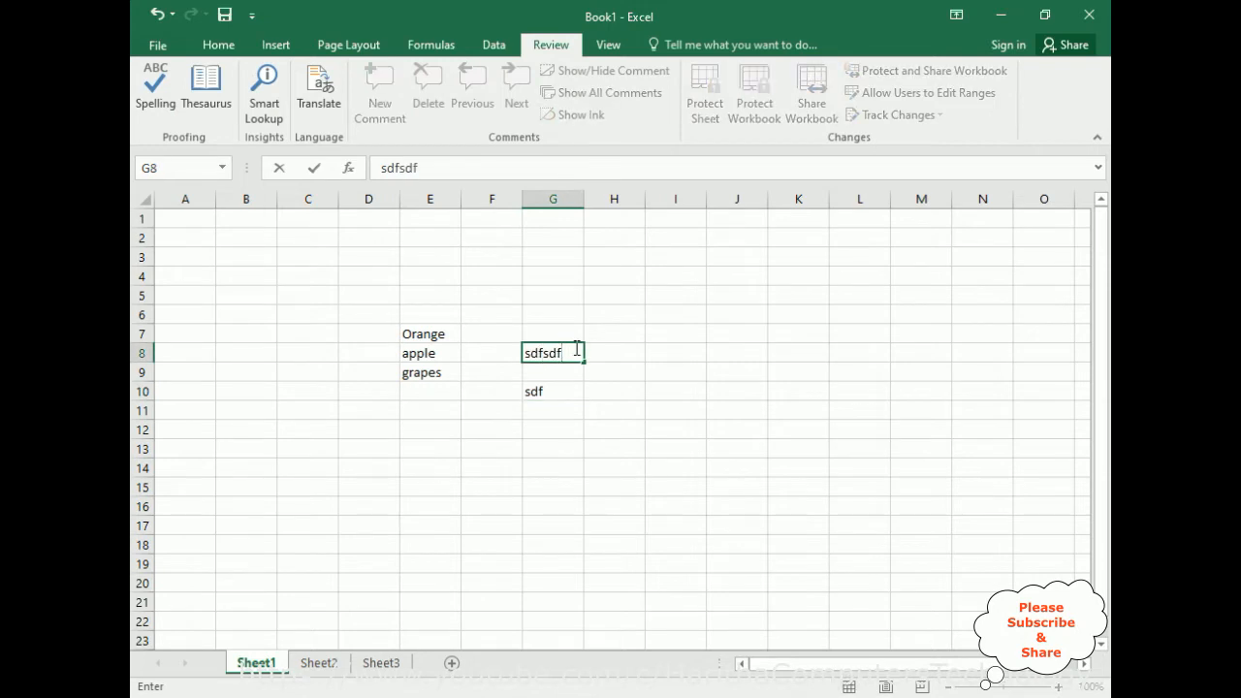
click(689, 372)
Protect Sheet1 again with the default permissions, entering and confirming the unprotect password.
click(706, 107)
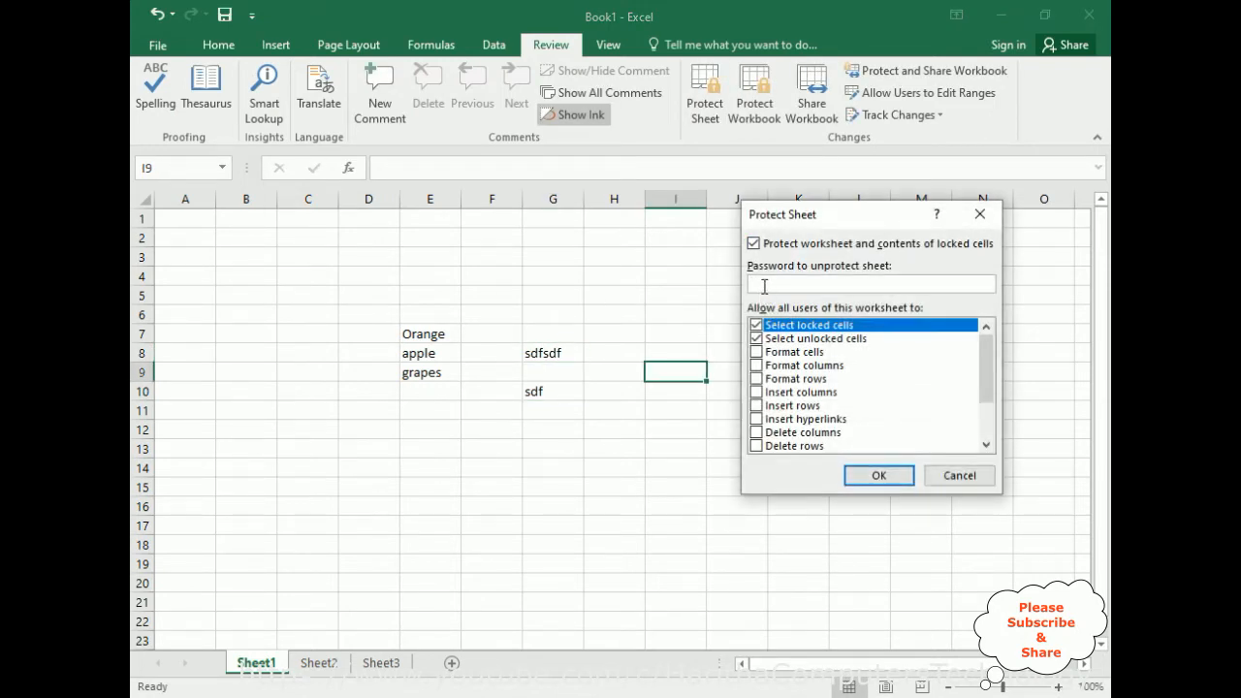
click(879, 475)
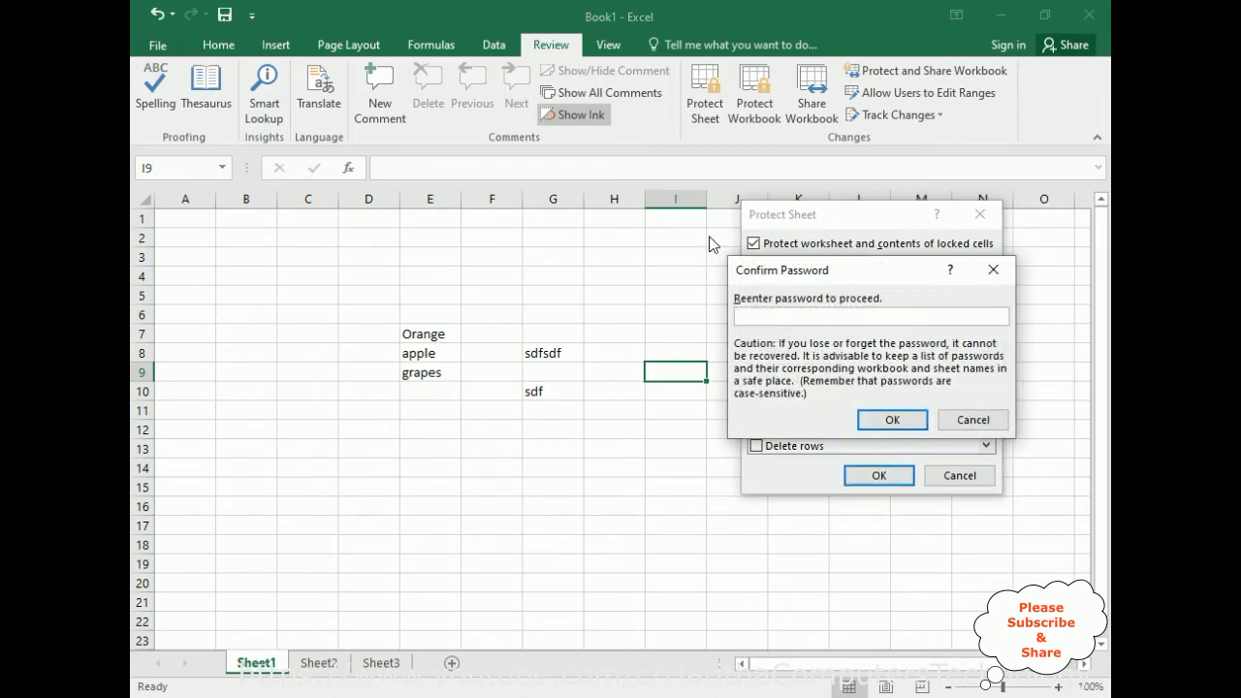
click(889, 419)
Check that Sheet1 is locked by trying to edit cells H10, K12 and H5.
double_click(617, 389)
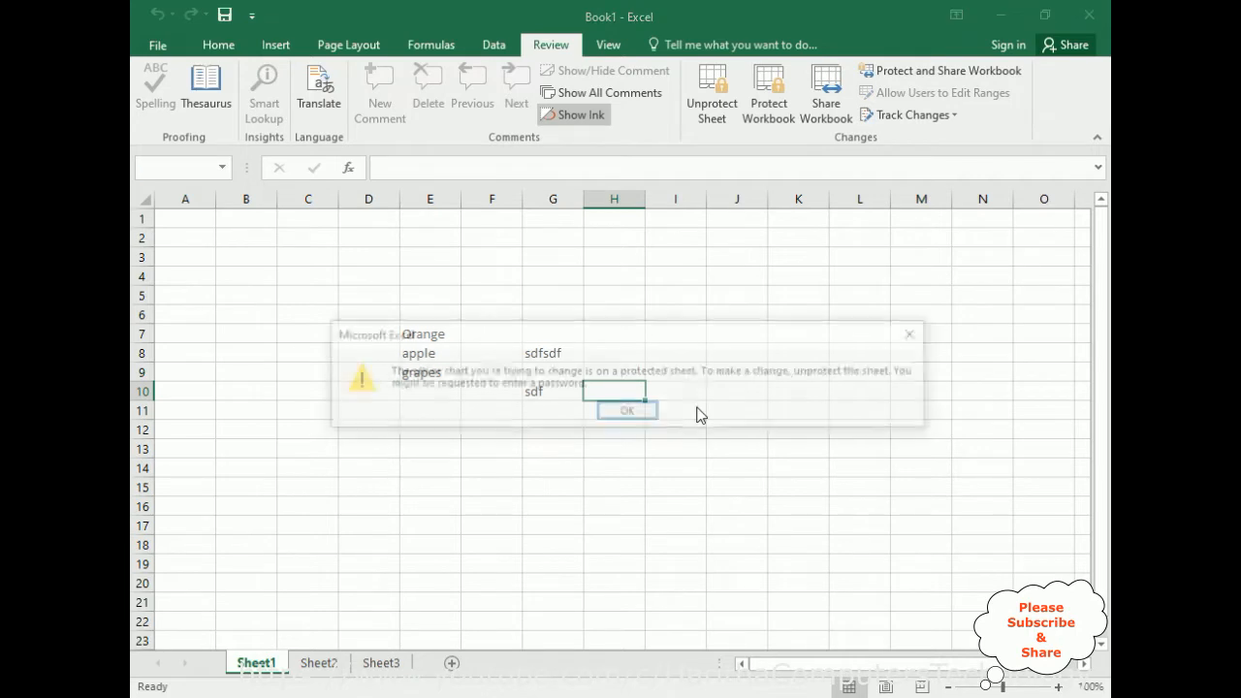
click(627, 411)
double_click(770, 433)
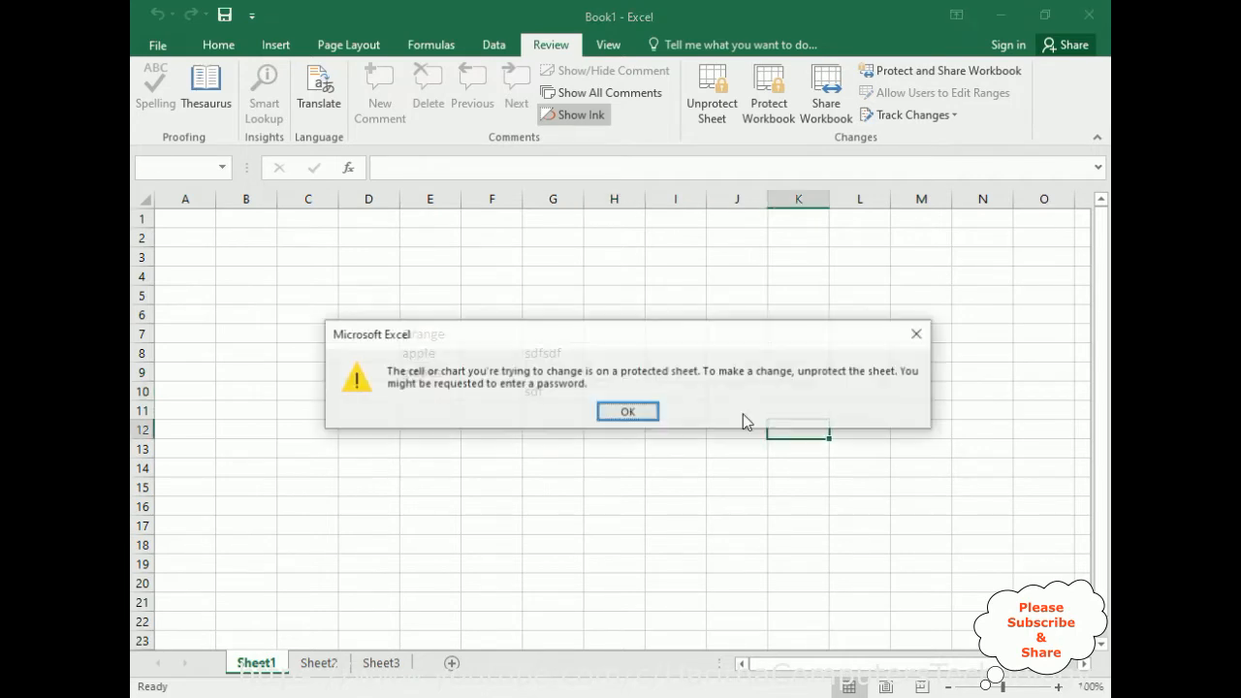
click(640, 411)
double_click(640, 300)
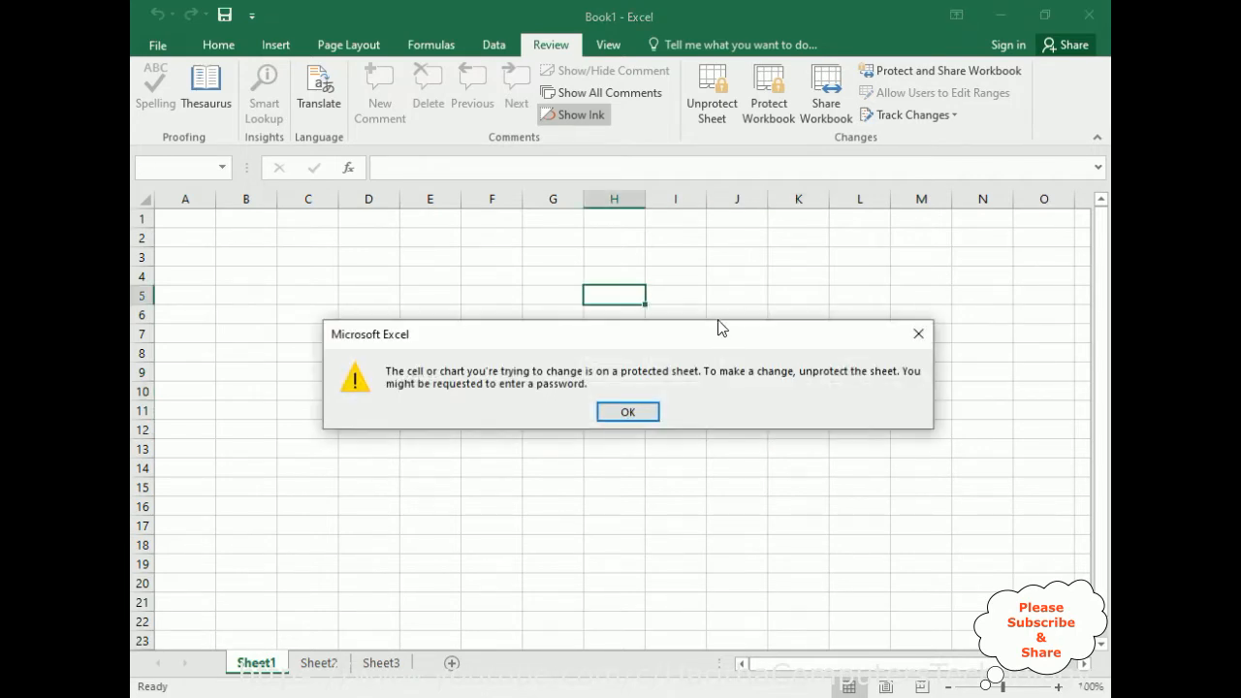
click(620, 413)
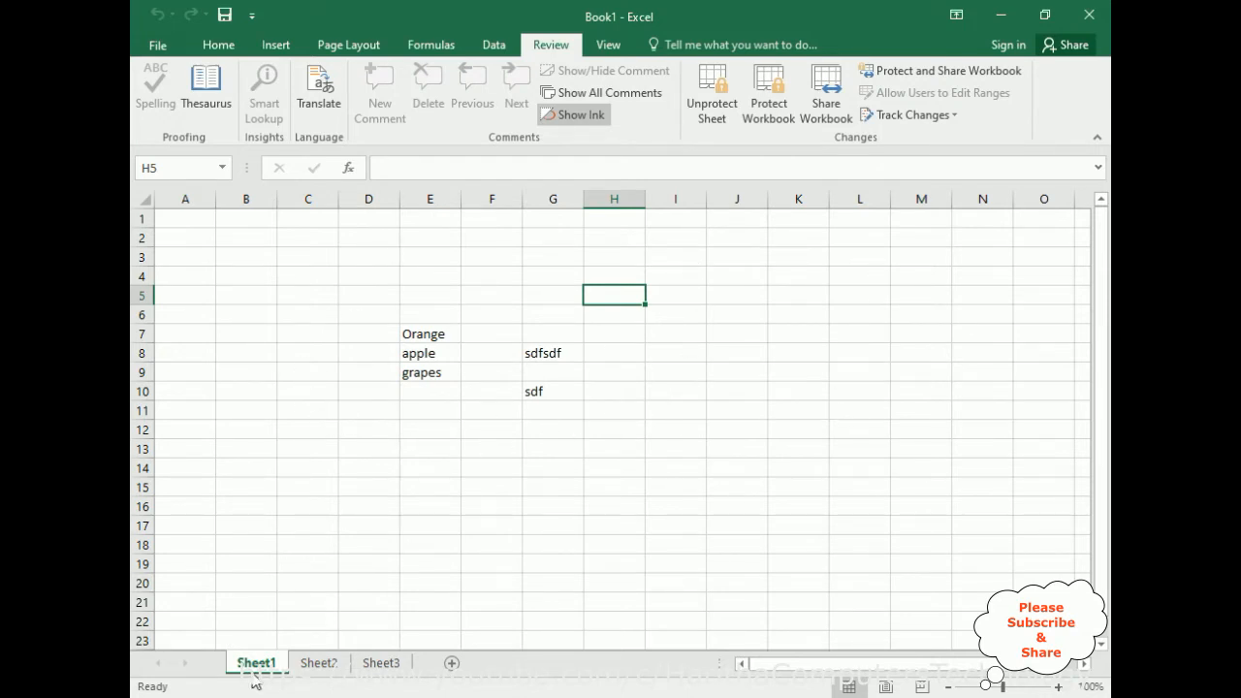
On Sheet2, enter dfgdg in F8, dfgs in I8, and sdfgsdg in both G10 and D13.
click(320, 663)
click(512, 351)
text(dfgdg)
click(691, 351)
text(dfgs)
click(552, 393)
text(sdfgsd)
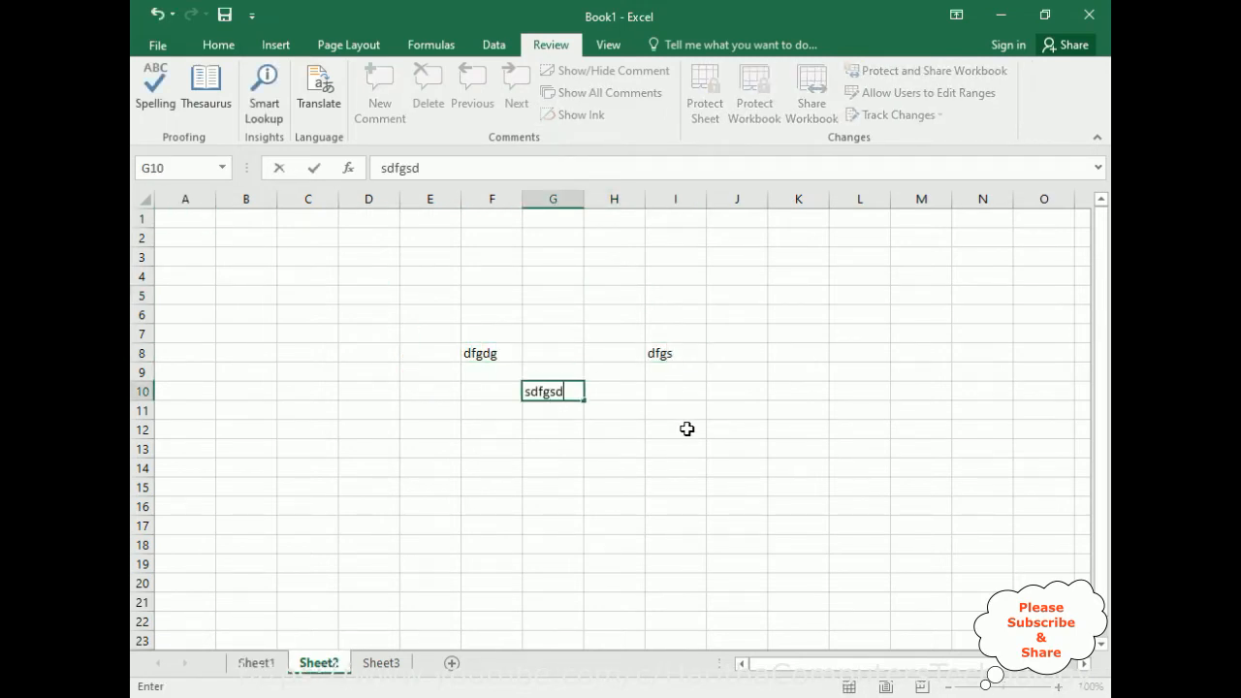
text(g)
click(685, 431)
click(351, 450)
text(sdfgsdg)
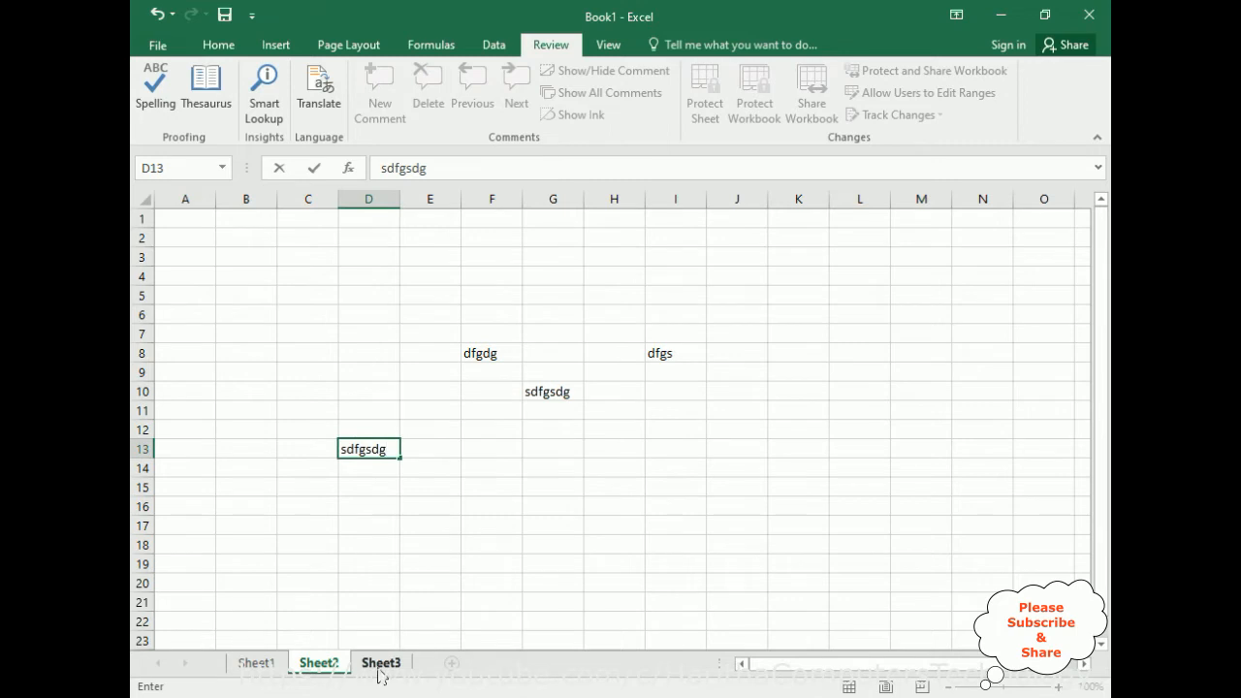
On Sheet3, enter sdfgsdgf in G12, dsfgsdgf in E13, sdfgsdfg in G7 and sdfgs in J9.
click(379, 669)
click(549, 429)
text(sdfgsdgf)
click(416, 327)
click(402, 445)
text(dsfgsdgf)
click(527, 335)
text(sdfgsdfg)
click(712, 368)
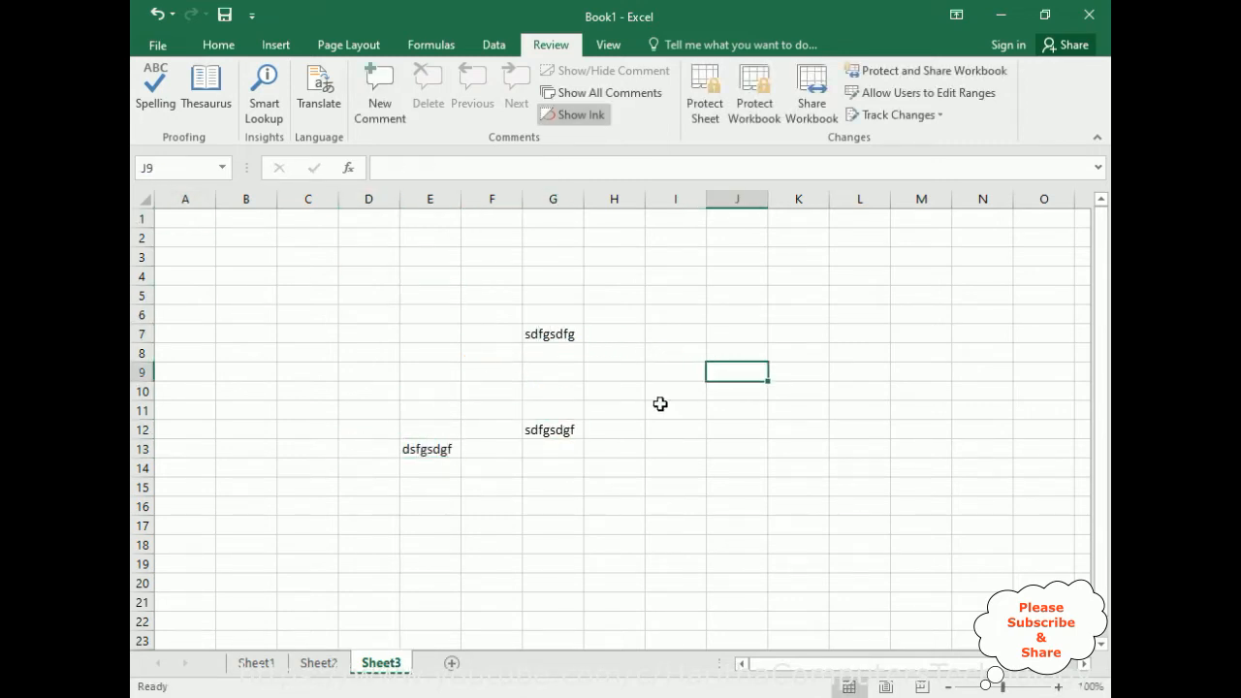
text(sdfgs)
Return to Sheet1 and try to enter text in cell C6 to check its protection.
click(254, 663)
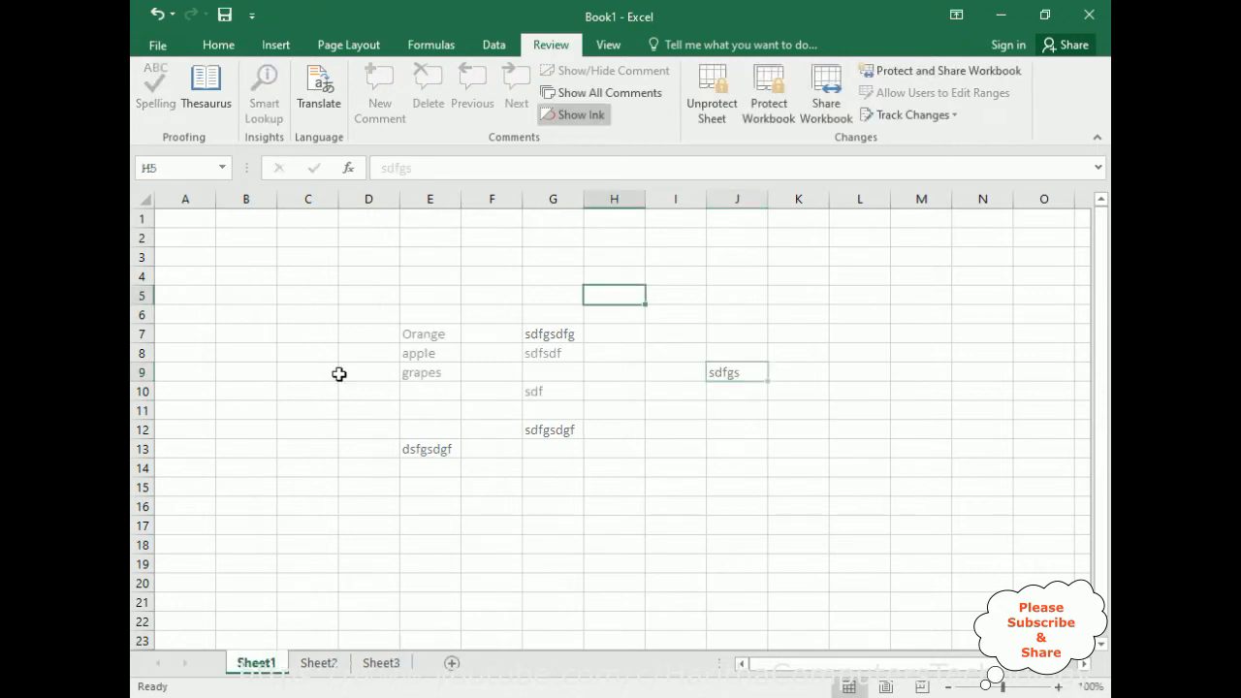
click(308, 315)
text(s)
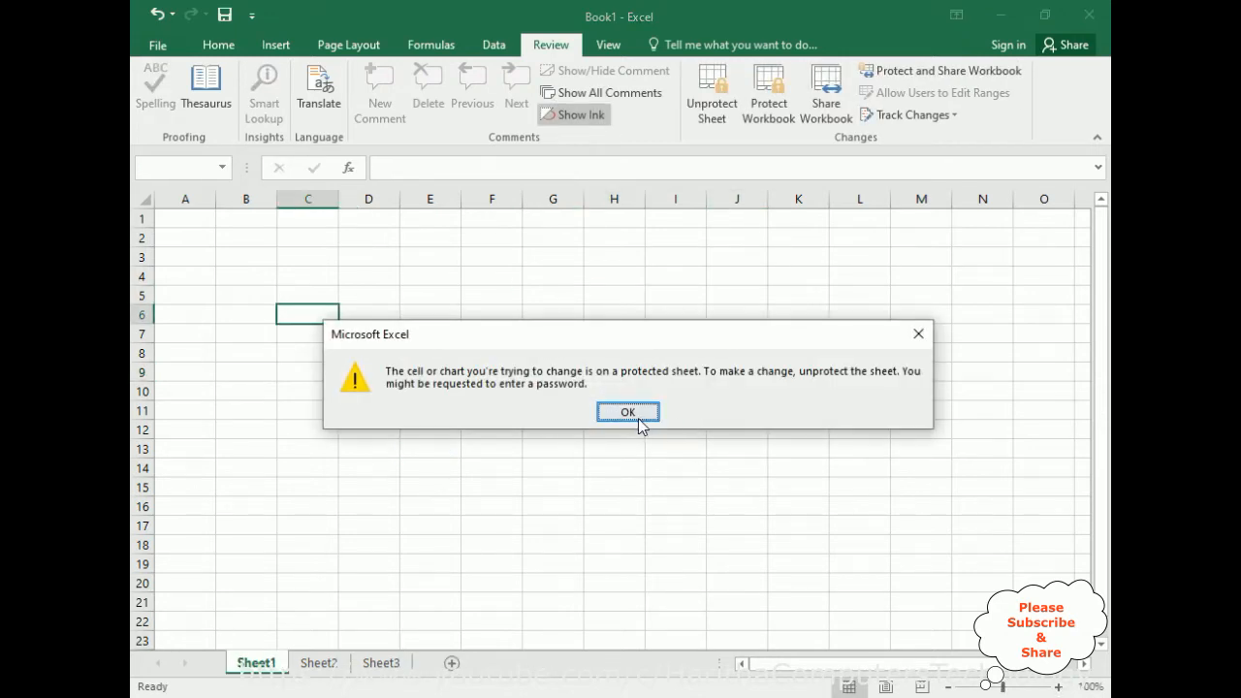
click(638, 418)
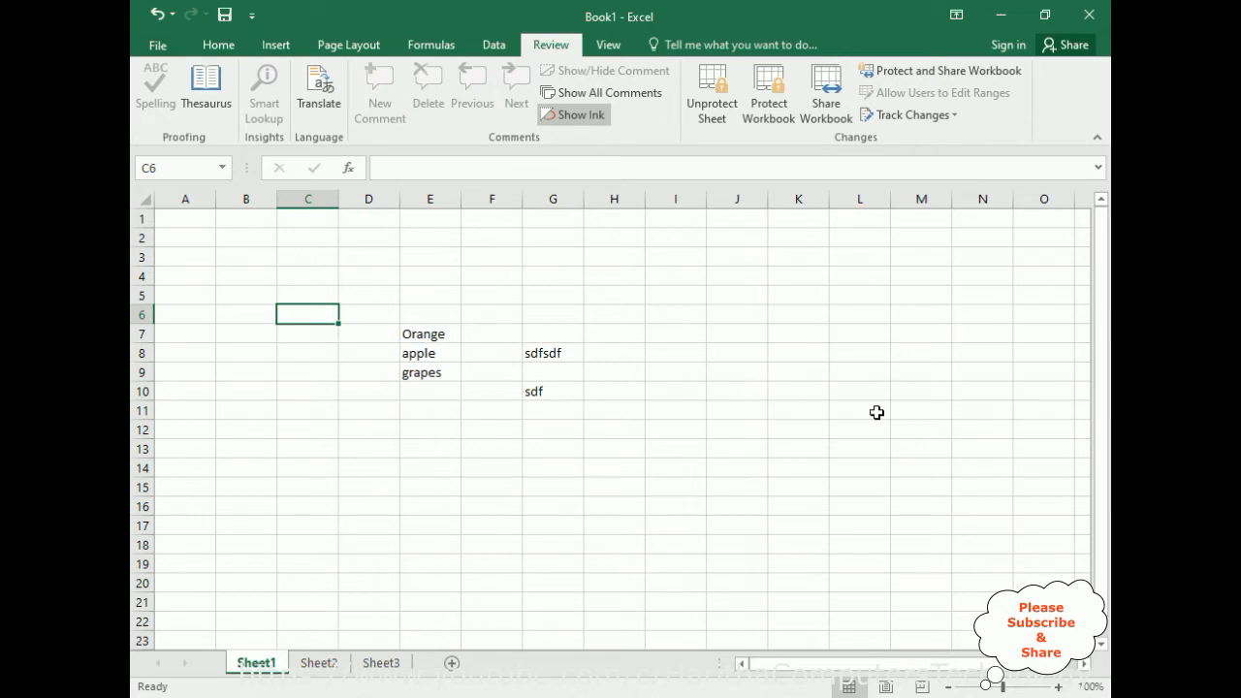
click(318, 664)
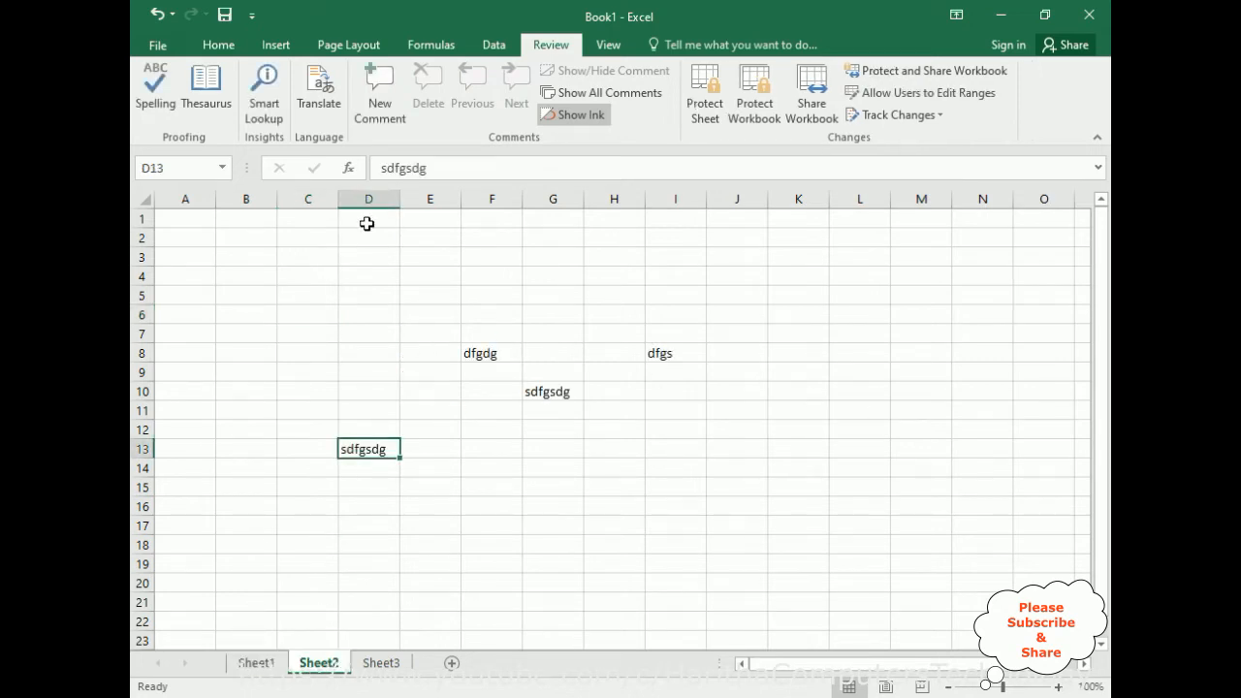
click(705, 97)
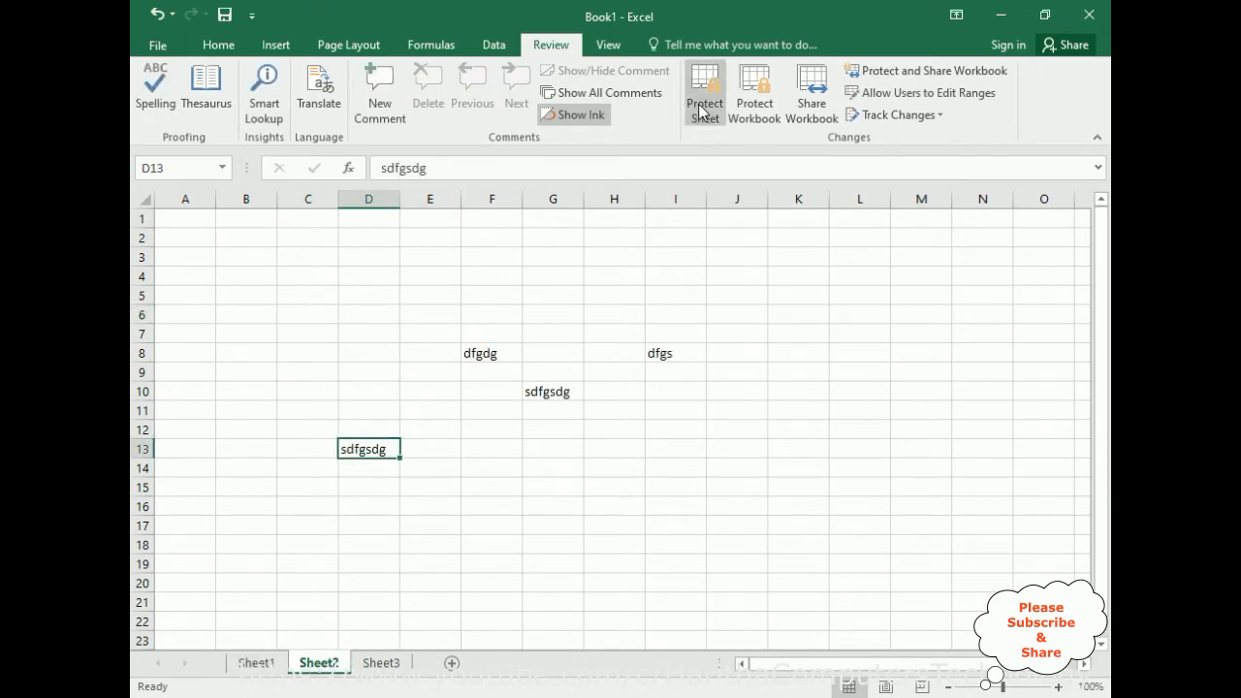
click(961, 477)
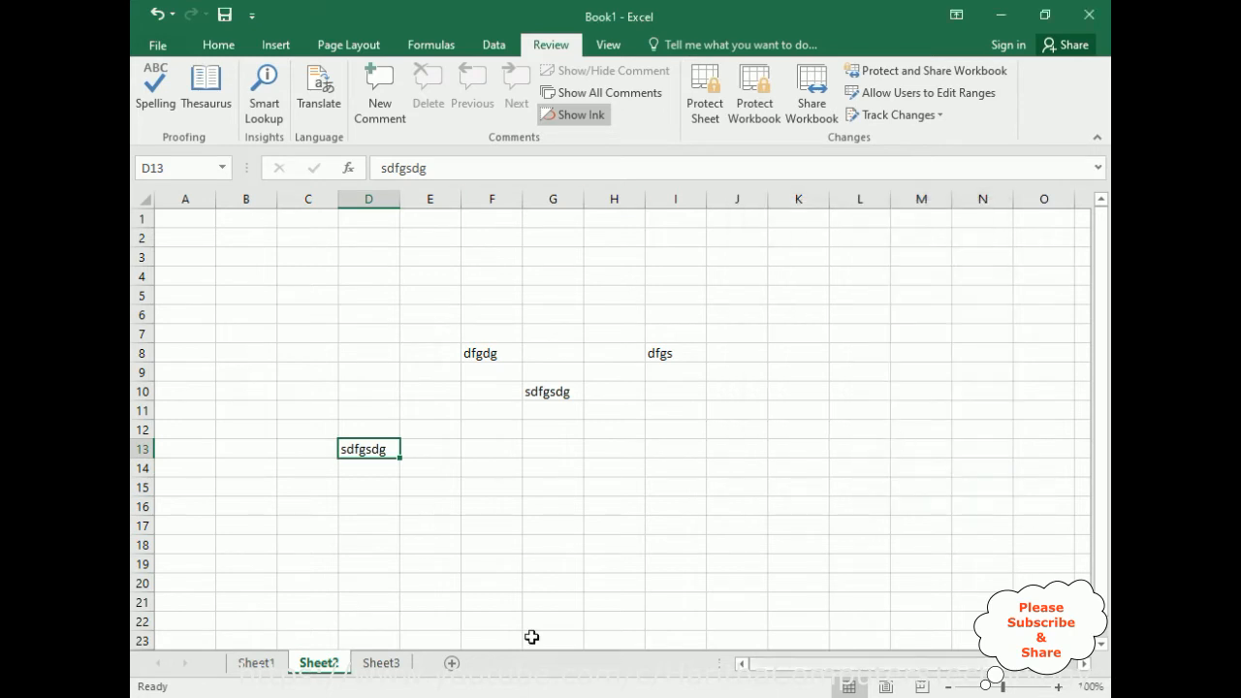
Return to Sheet1 and encrypt the workbook, entering and confirming the password required to open it.
click(256, 664)
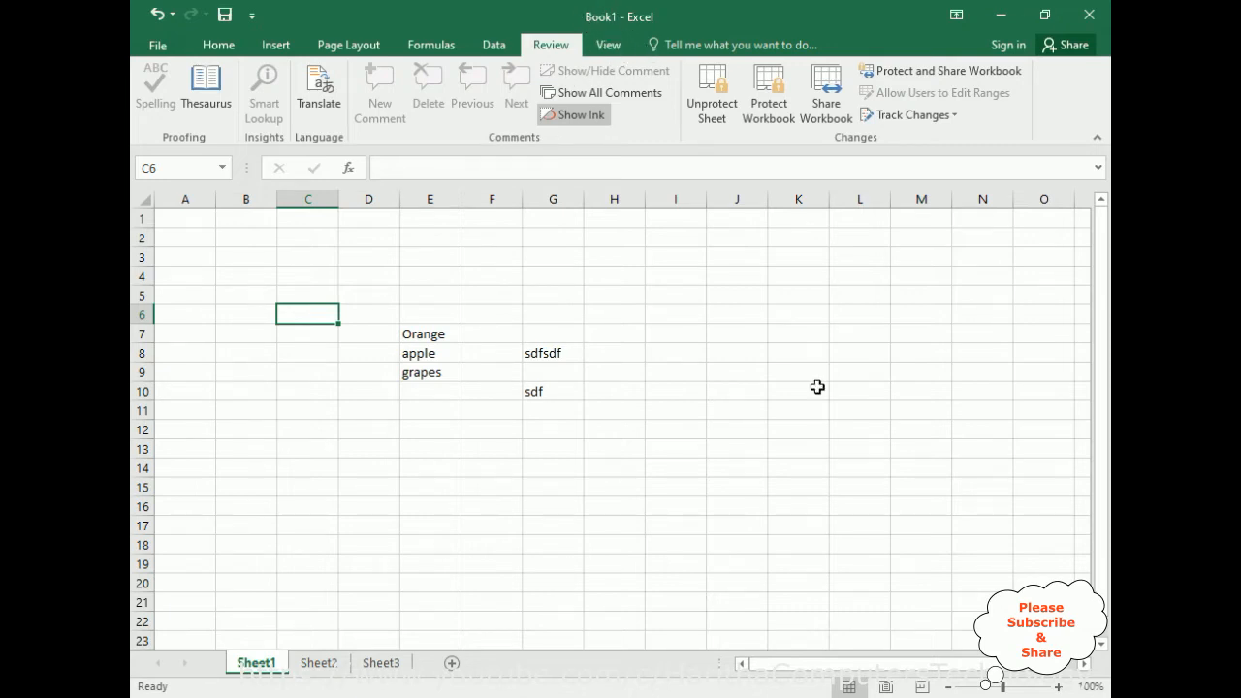
click(156, 48)
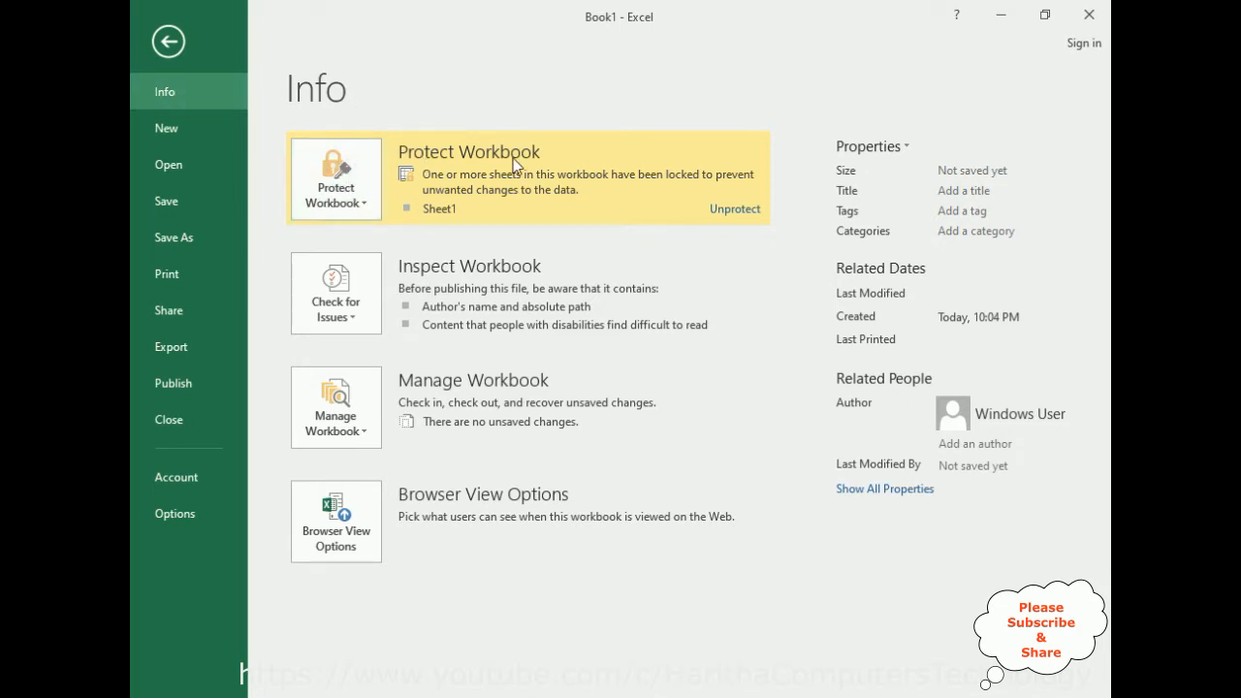
click(363, 205)
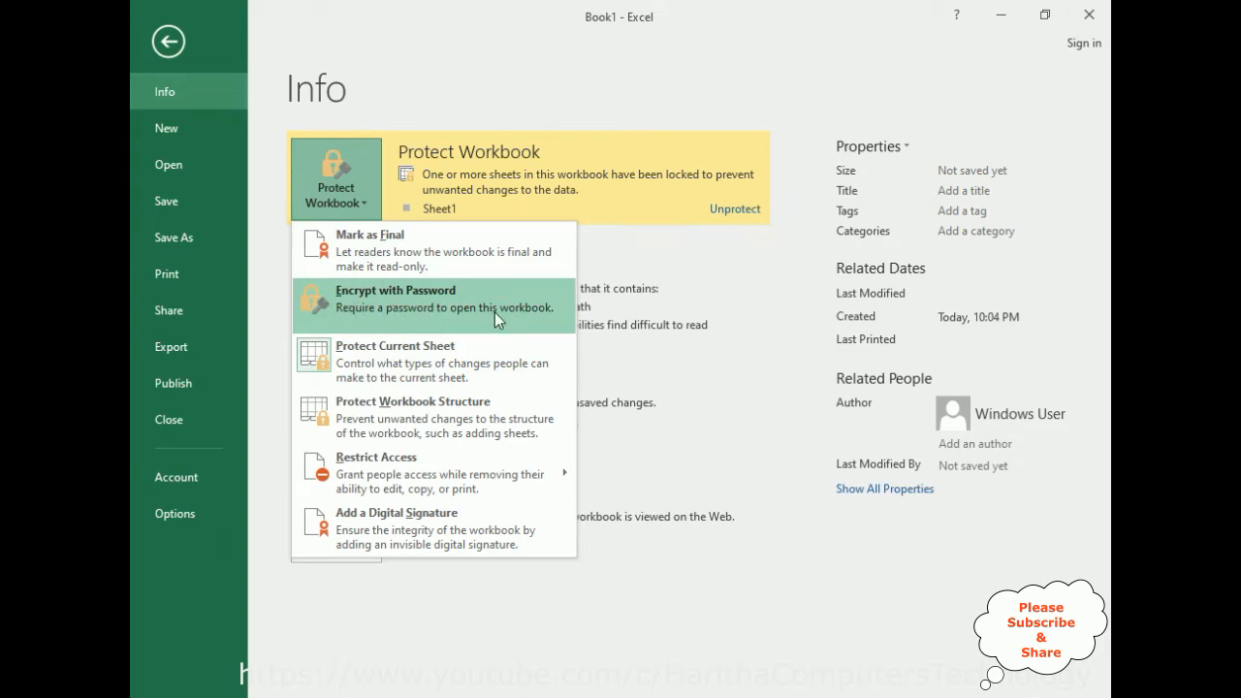
click(407, 306)
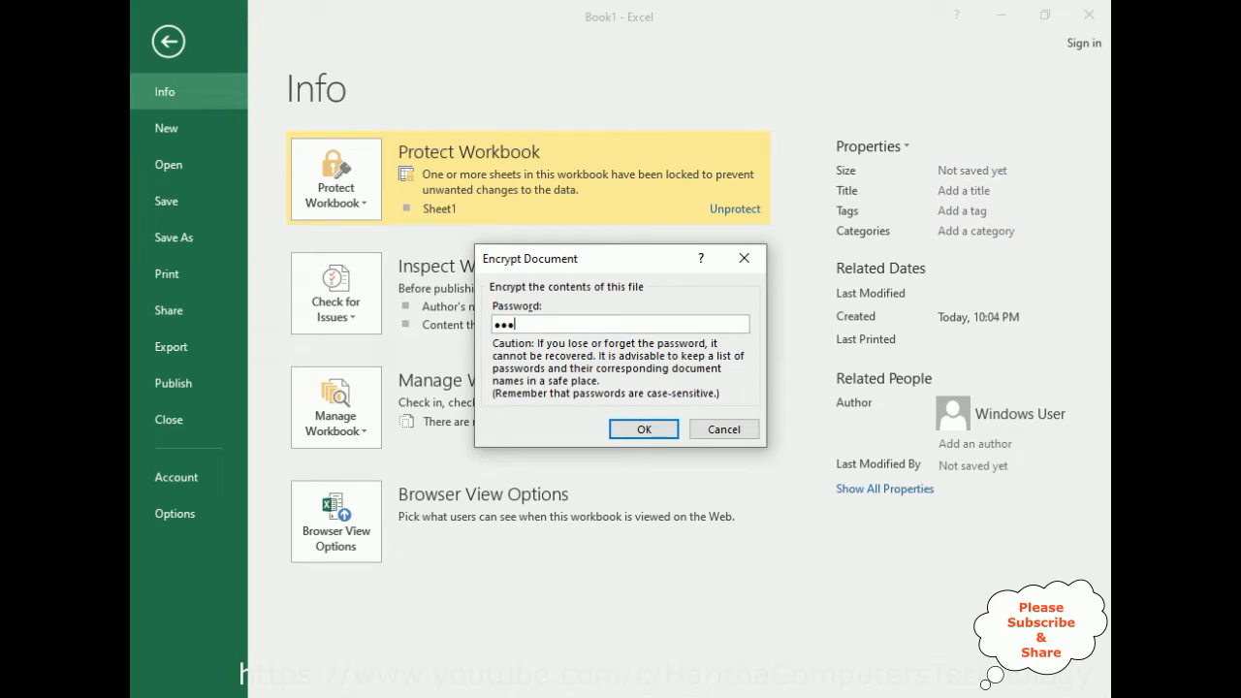
click(644, 430)
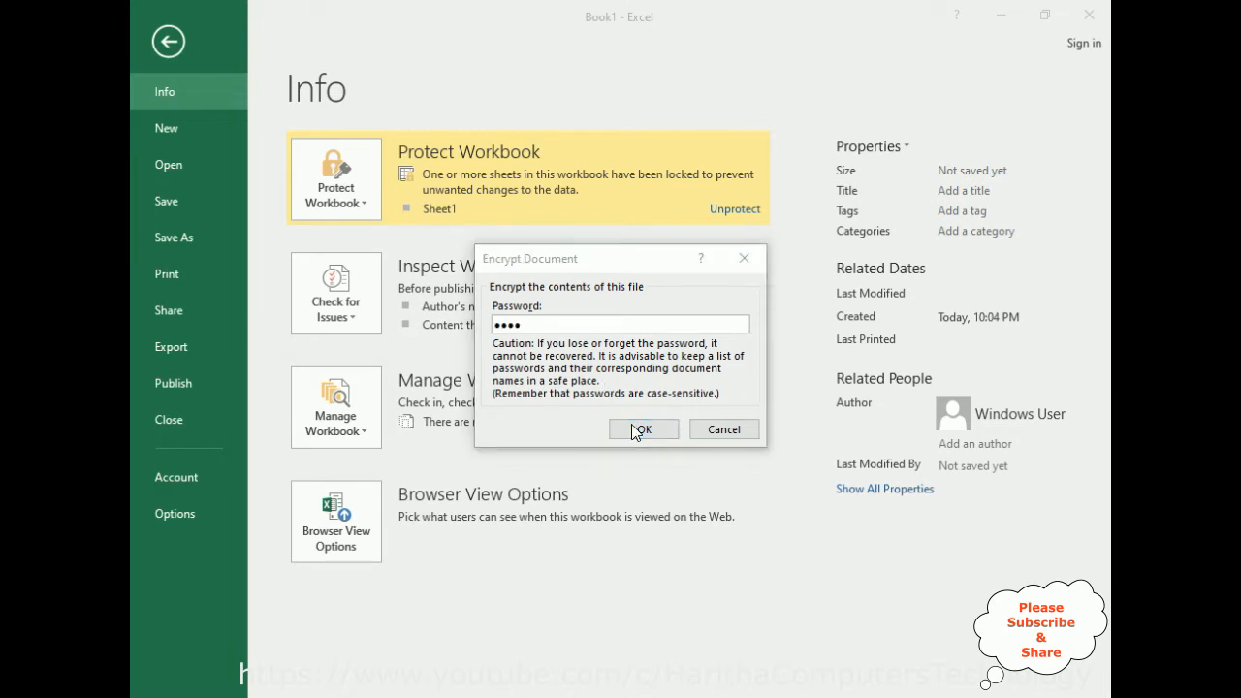
text(123)
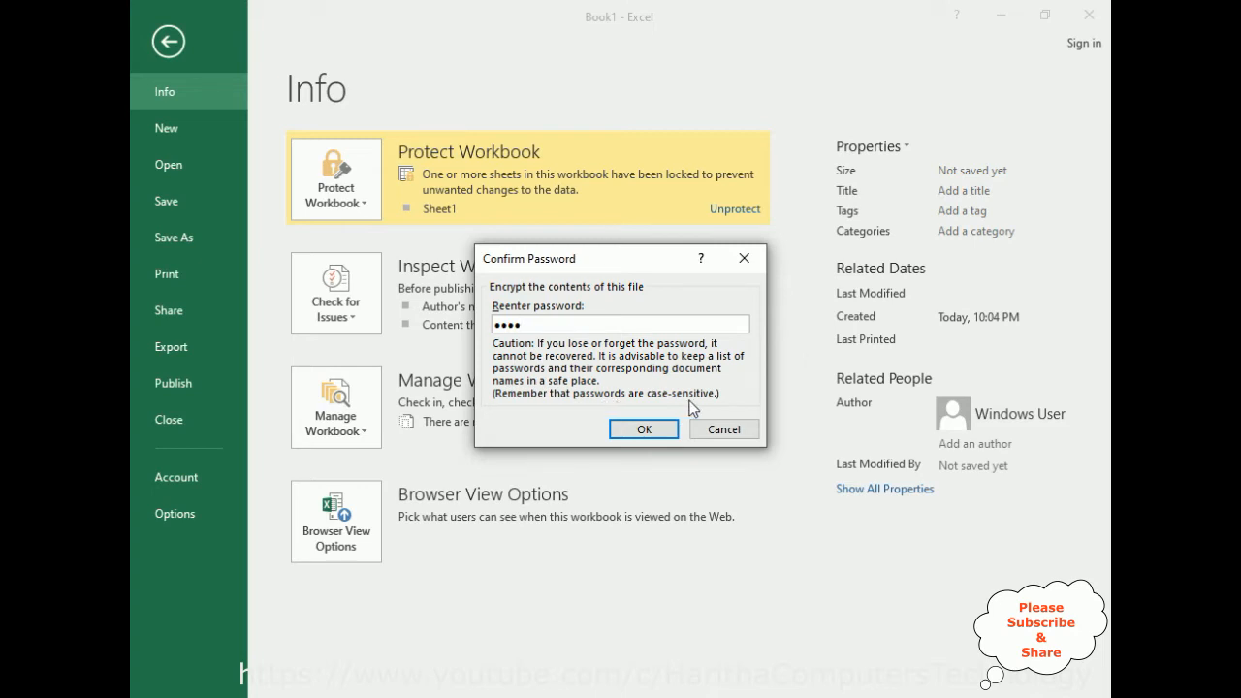
click(643, 430)
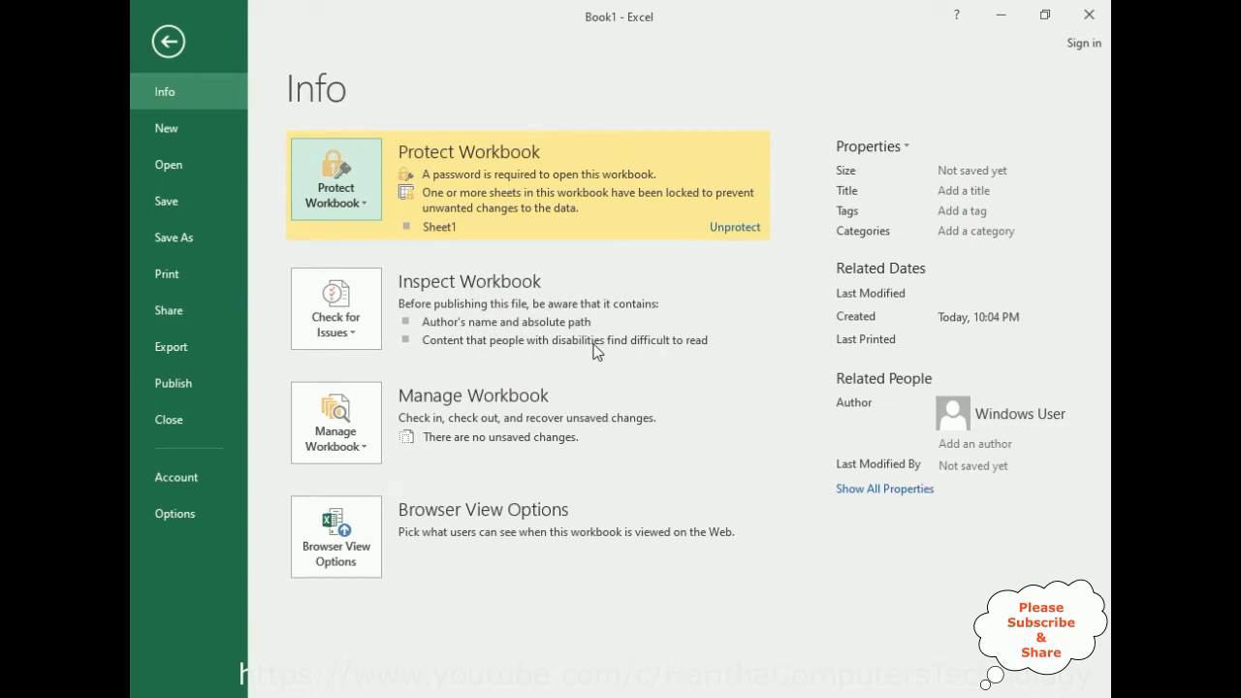
click(170, 45)
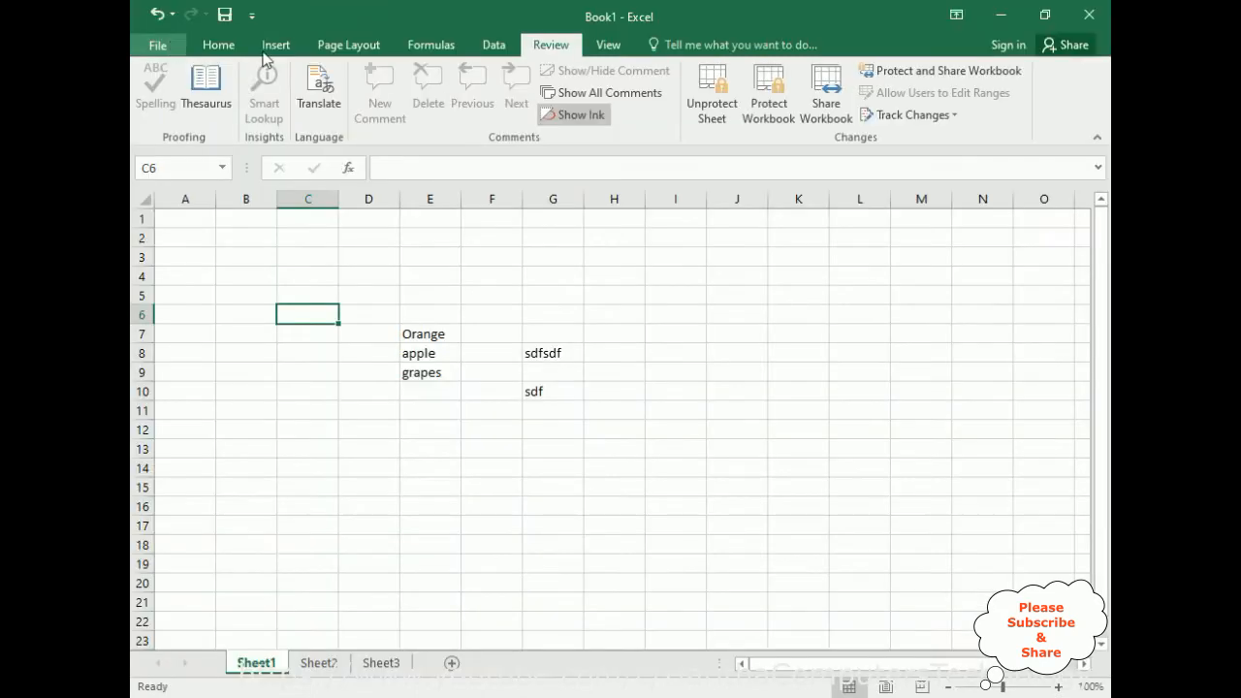
Save the workbook to the Desktop as Book1 in Excel Workbook format.
click(223, 16)
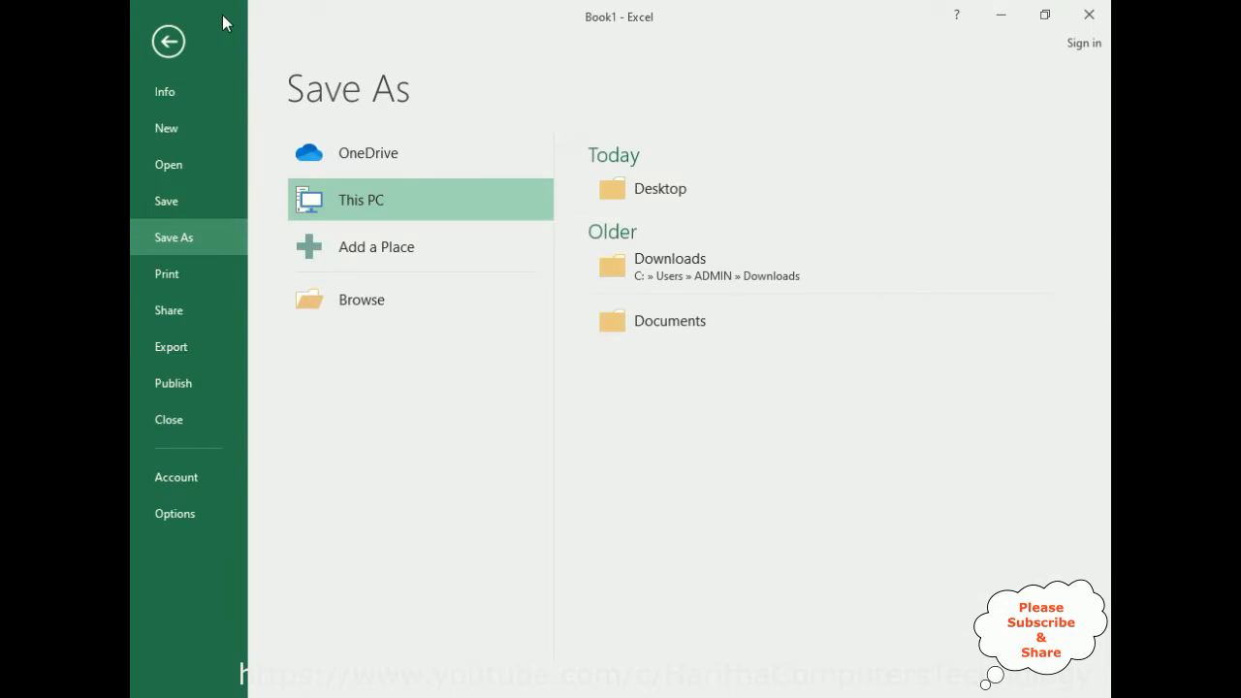
click(654, 191)
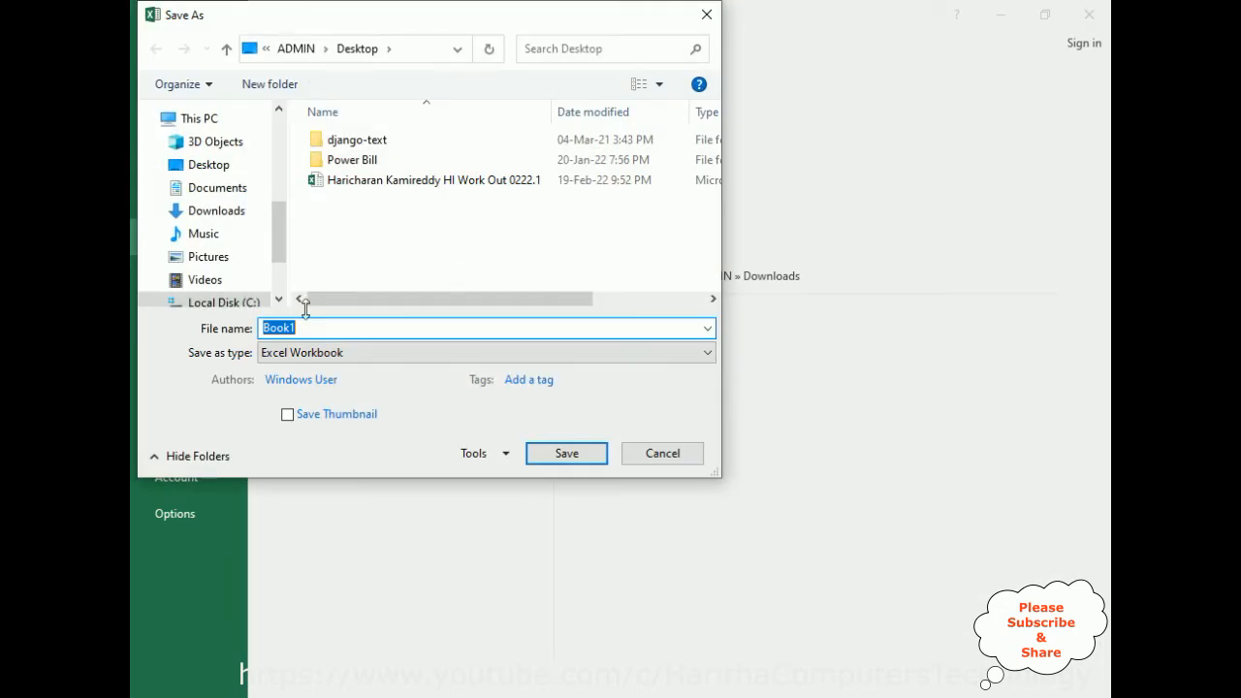
click(561, 452)
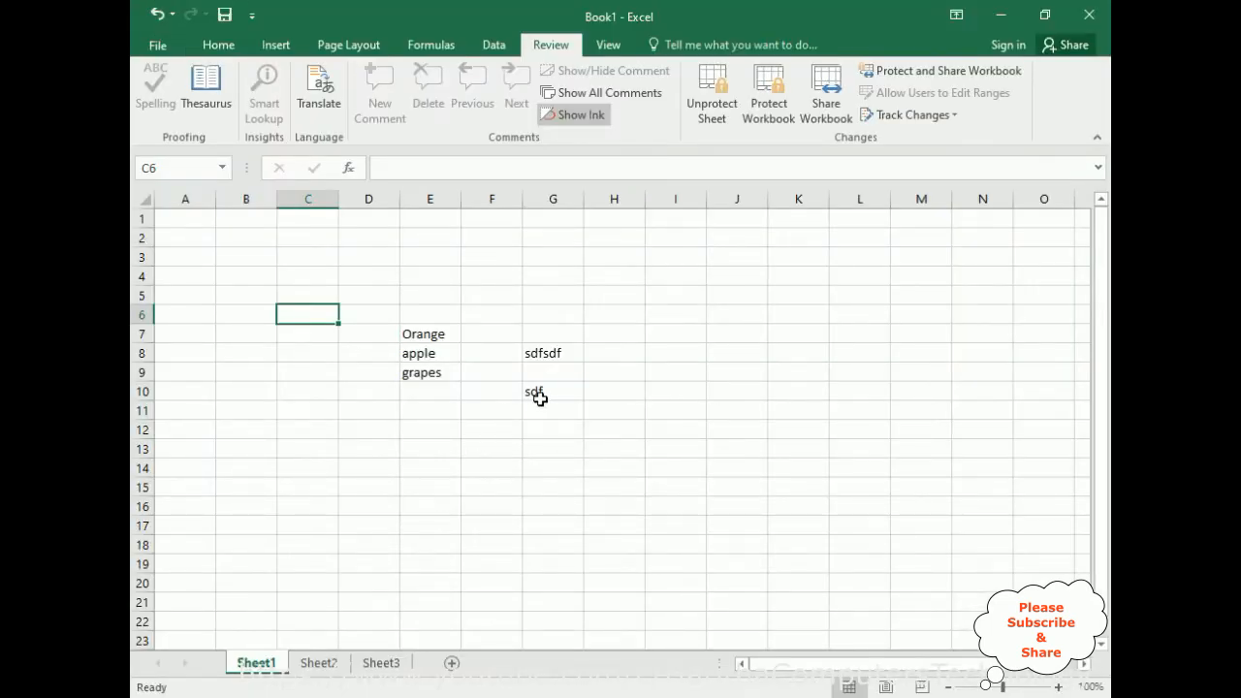
Check that Sheet1 is still locked by trying to edit cells E14 and H14.
double_click(430, 465)
click(628, 410)
double_click(626, 466)
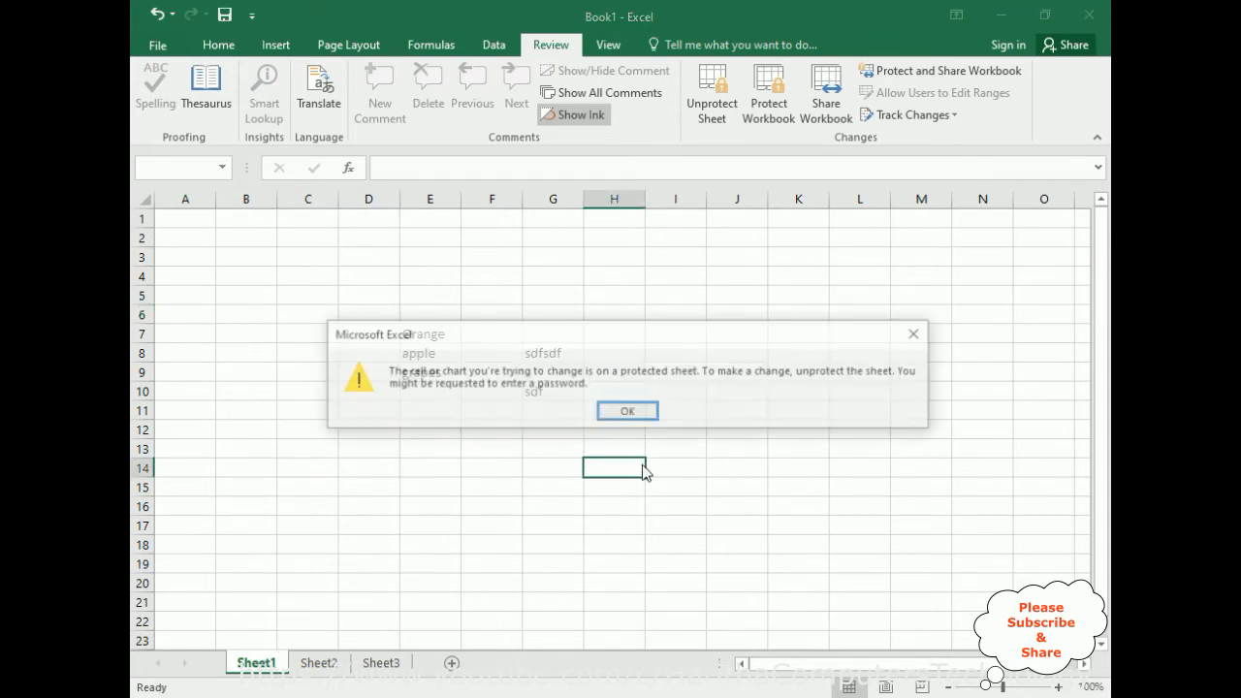
click(632, 411)
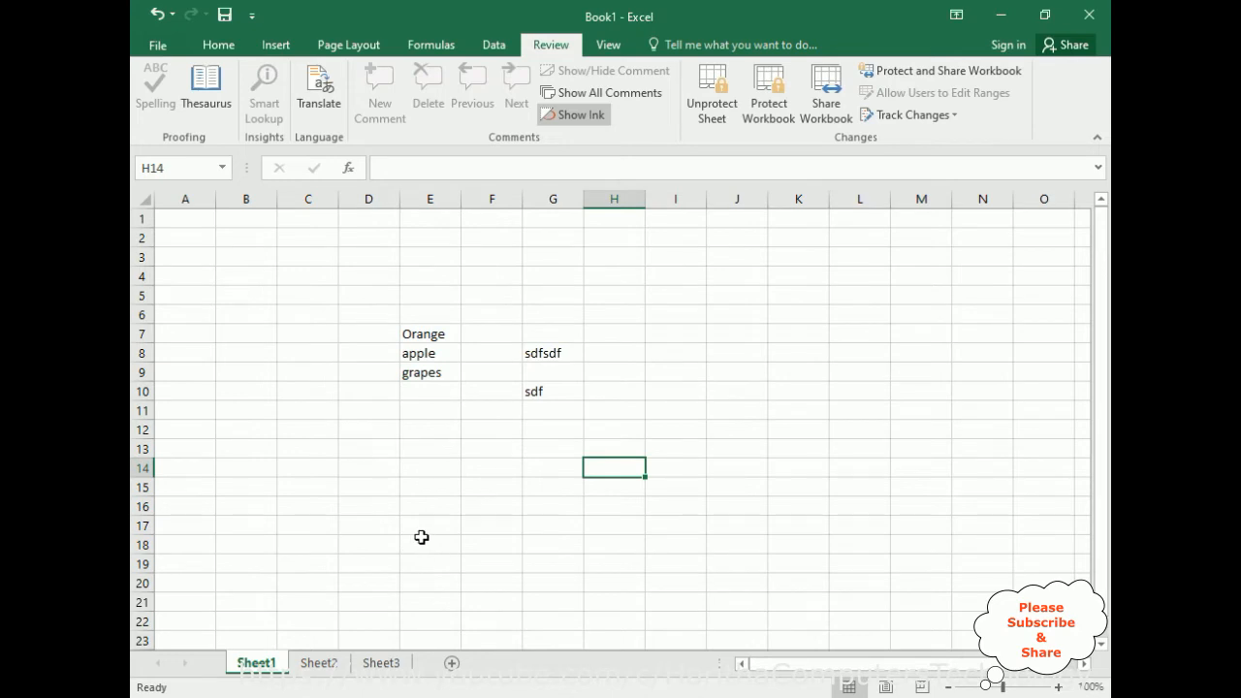
On Sheet3, enter sdfs in G18 and sdfsdf in I14.
click(324, 665)
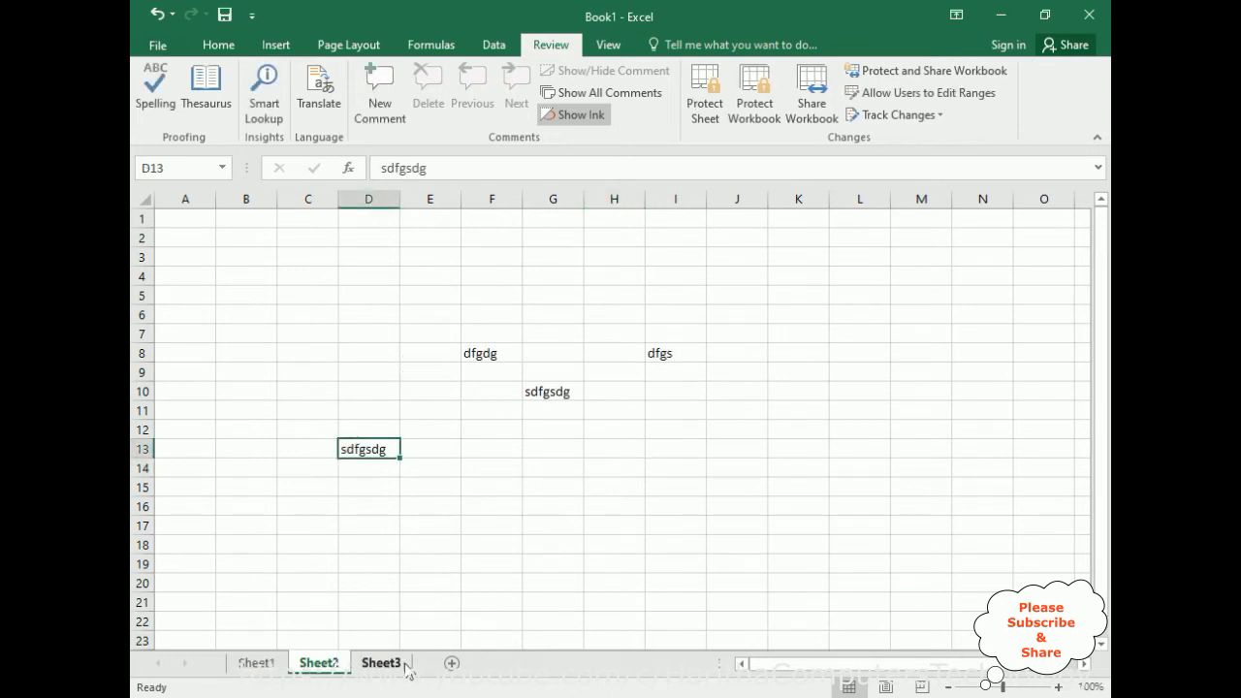
click(398, 667)
click(554, 543)
text(sdfs)
click(647, 467)
text(sdfsdf)
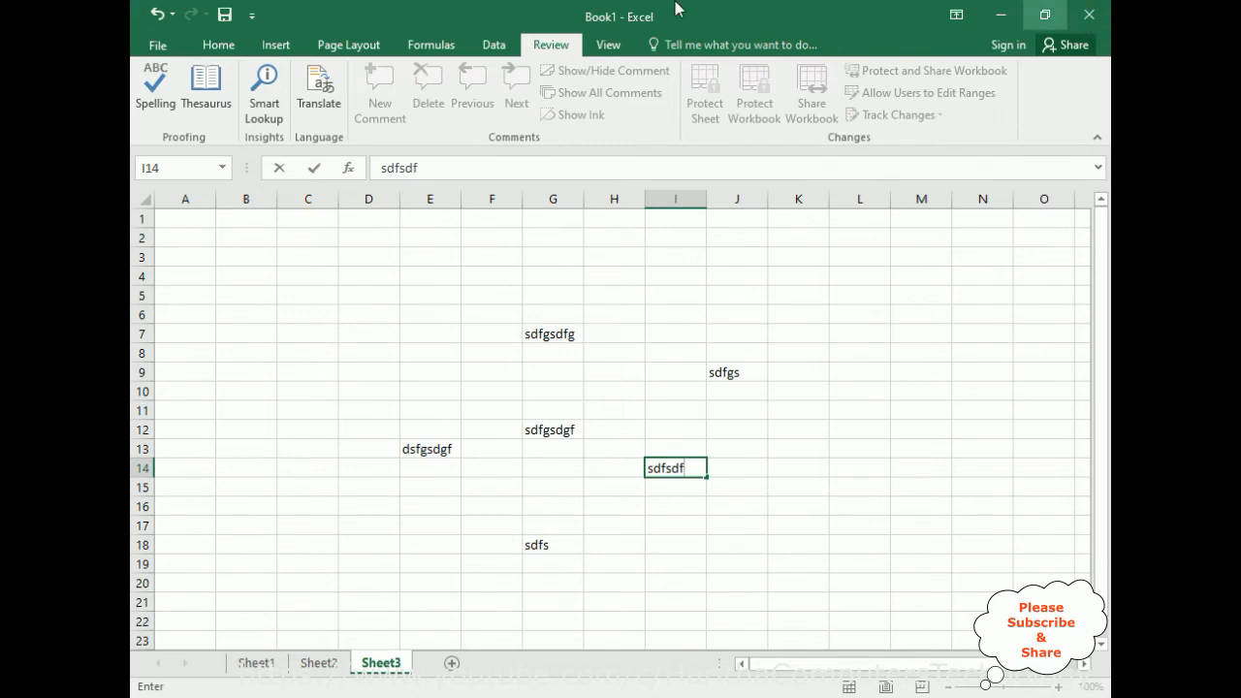
Close the workbook with its changes saved, and reopen Book1 from the desktop by entering the workbook password.
click(1089, 15)
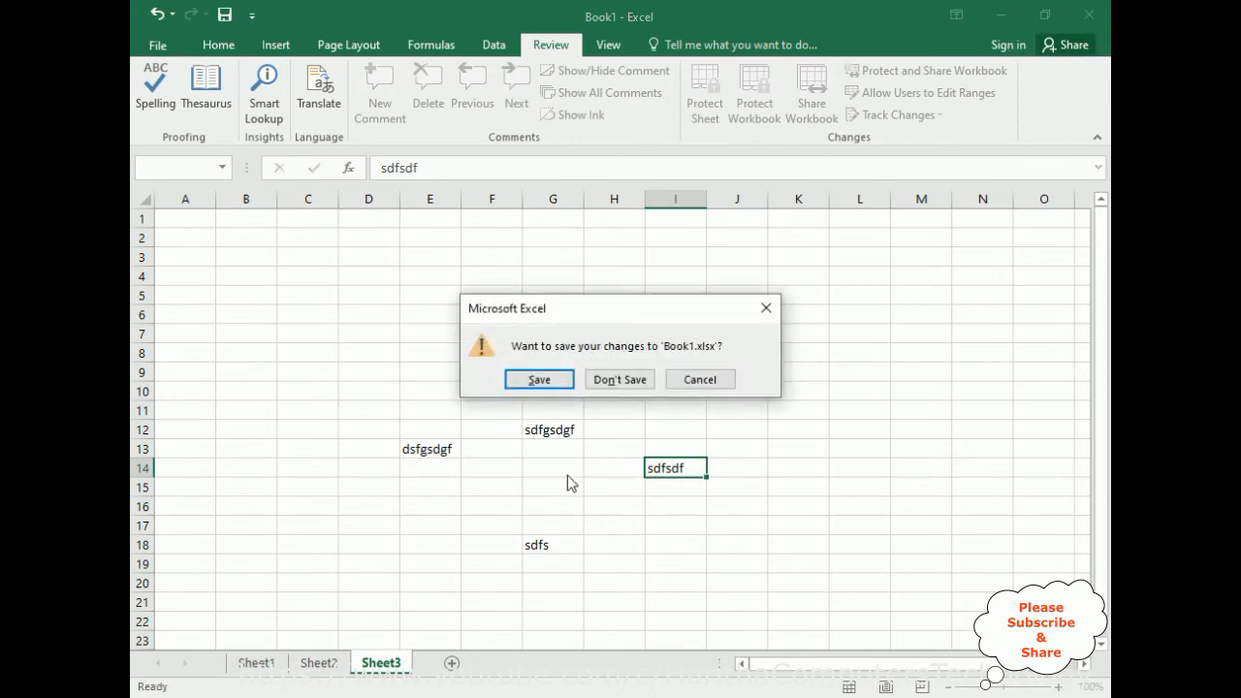
click(543, 385)
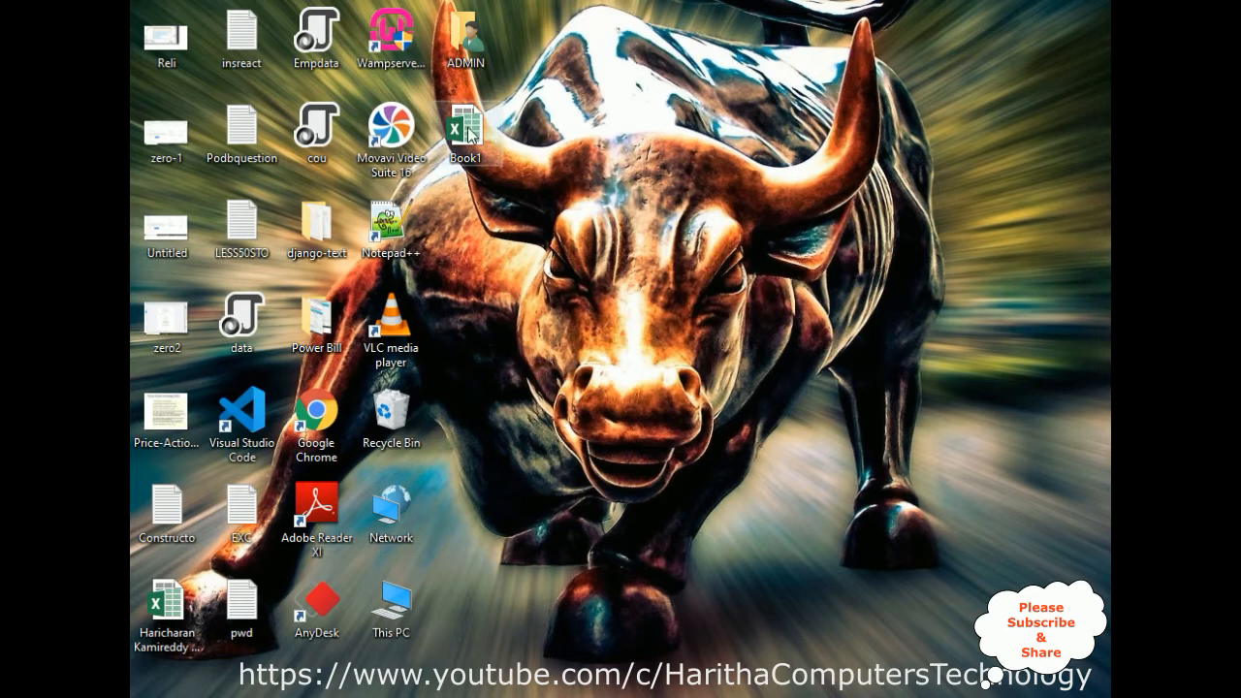
double_click(465, 131)
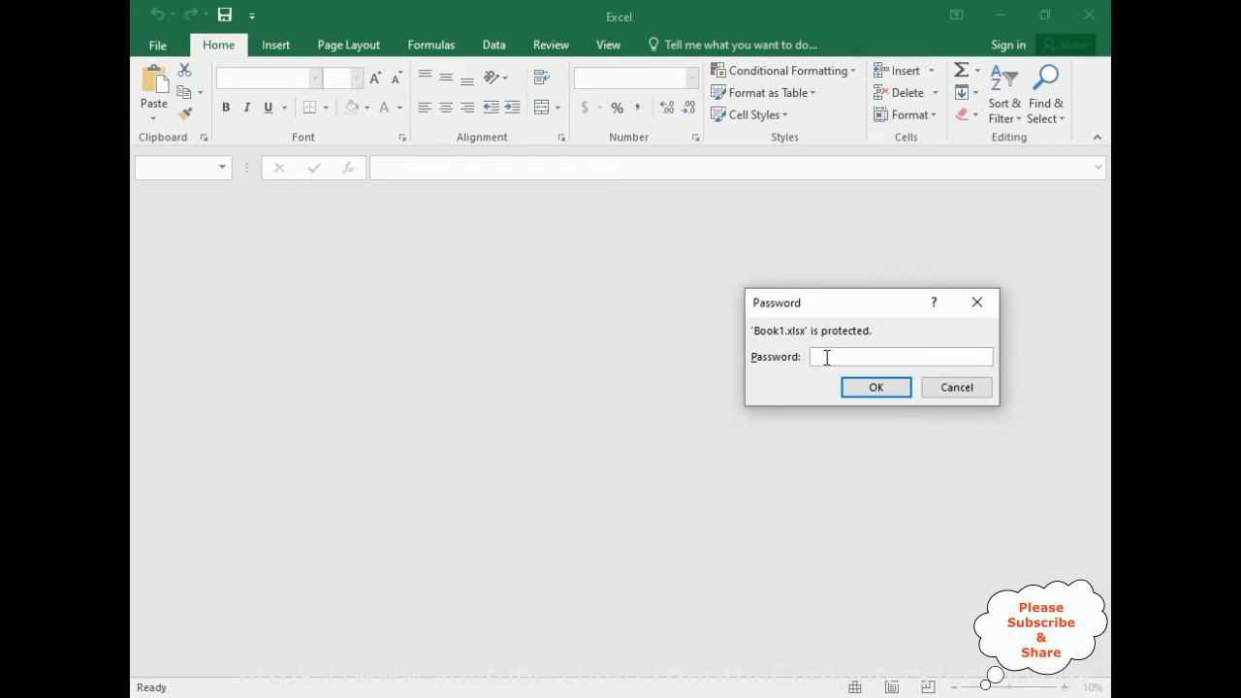
click(858, 387)
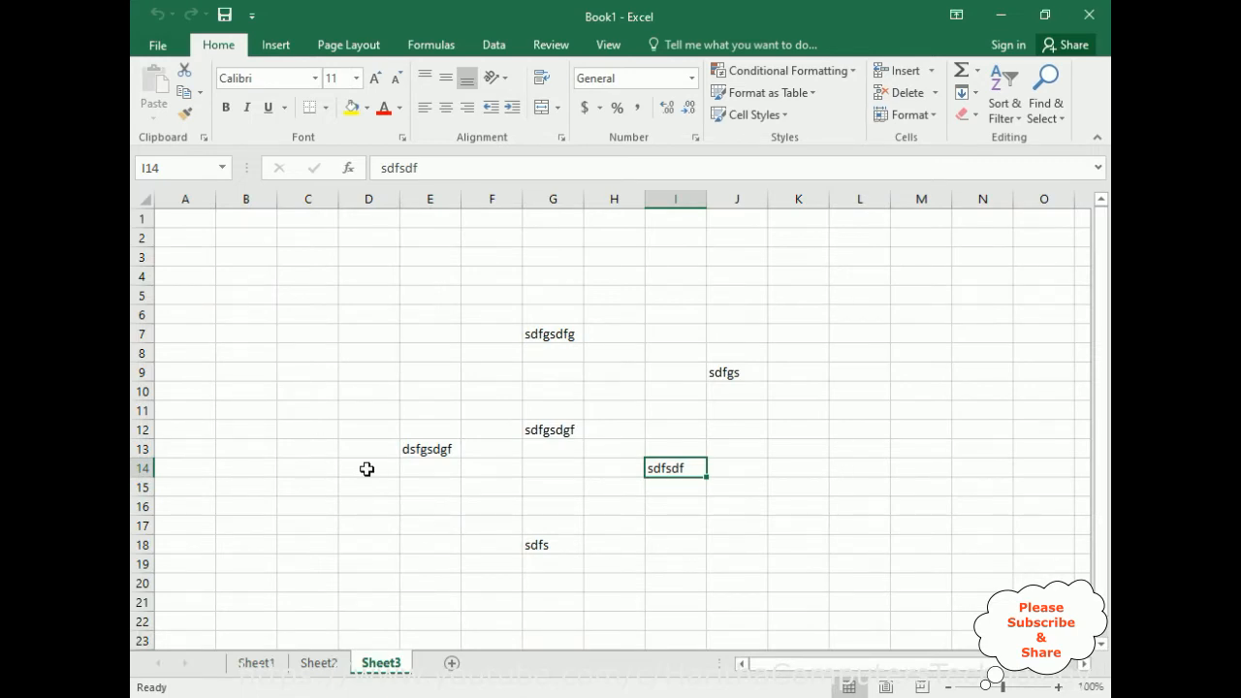
Check the protection of Sheet1 in the reopened workbook by trying to edit cells I7 and H15.
click(260, 665)
double_click(708, 333)
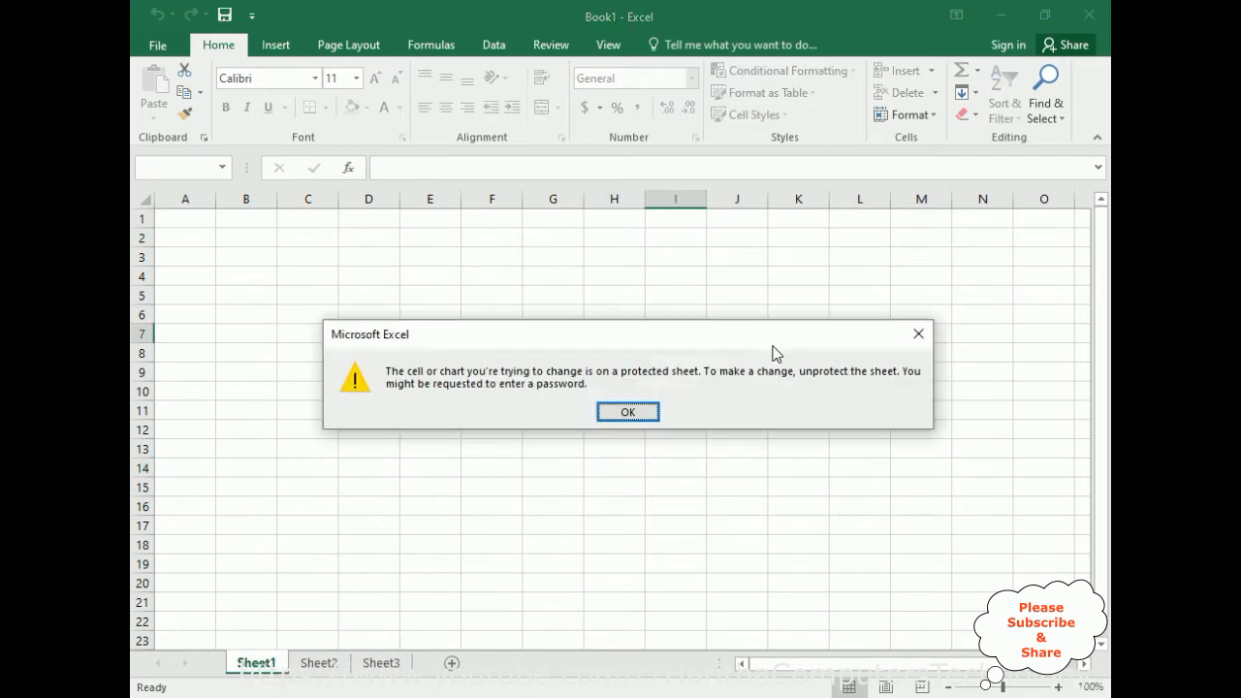
click(611, 414)
double_click(642, 490)
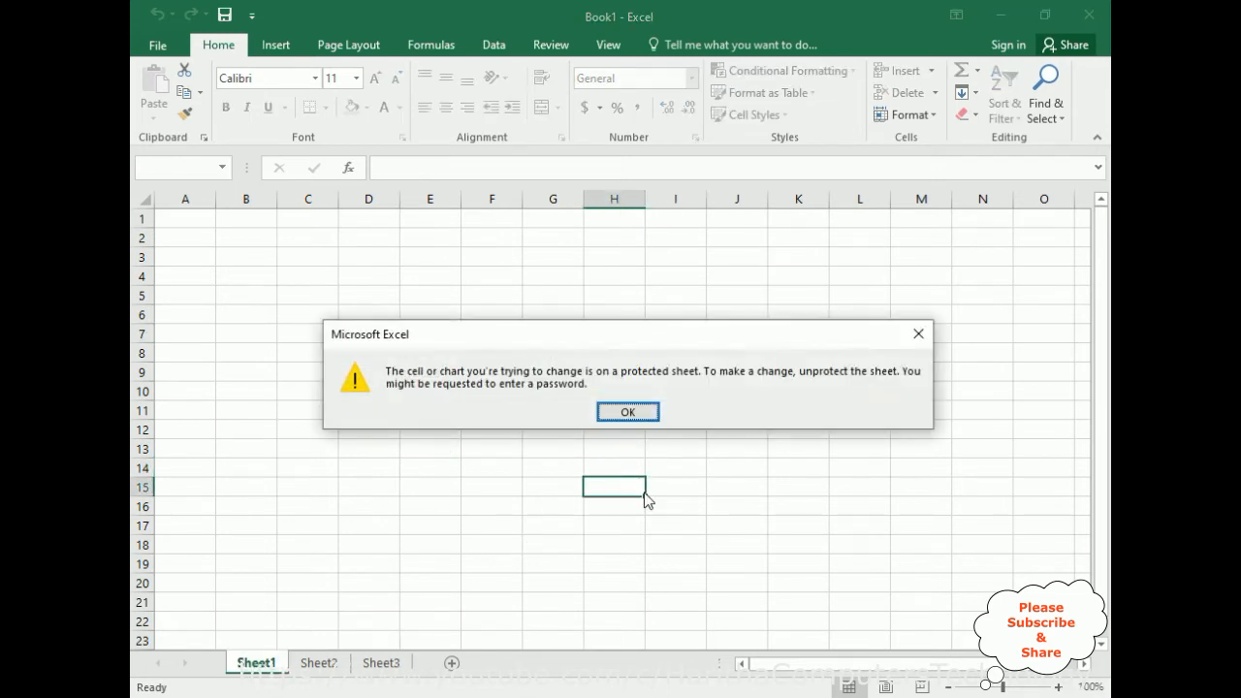
click(627, 411)
Remove the protection from Sheet1 by entering the sheet password.
click(548, 45)
click(712, 97)
text(1234)
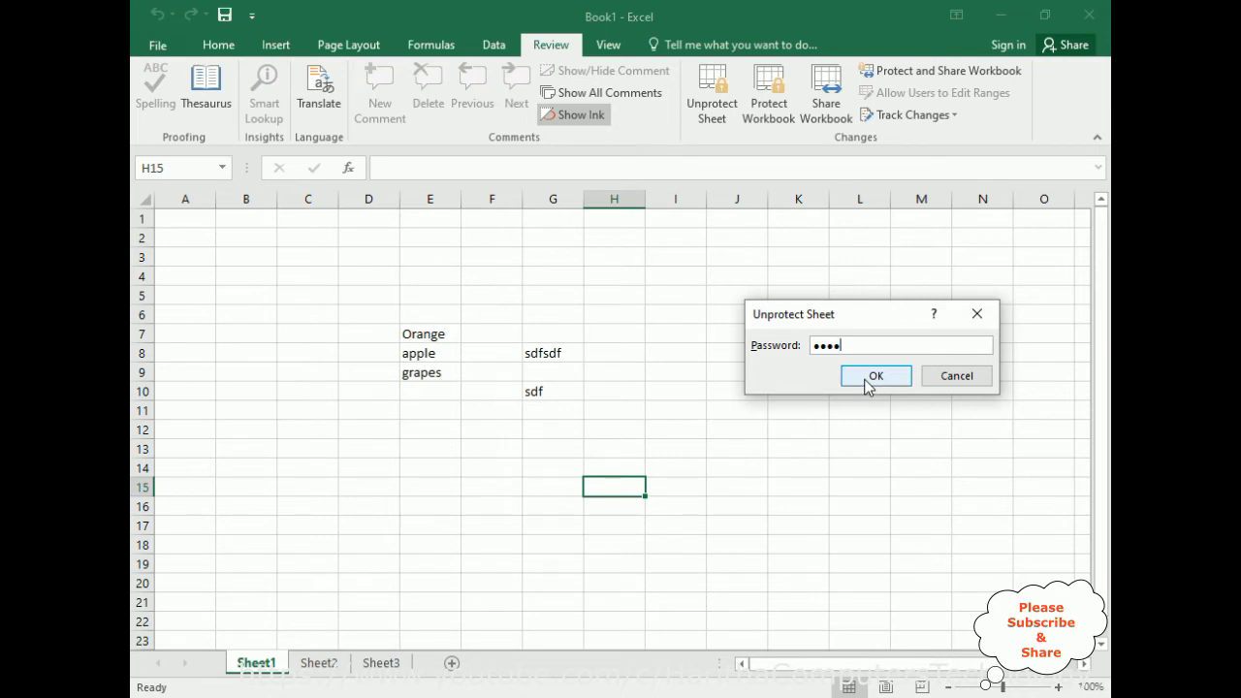
click(868, 384)
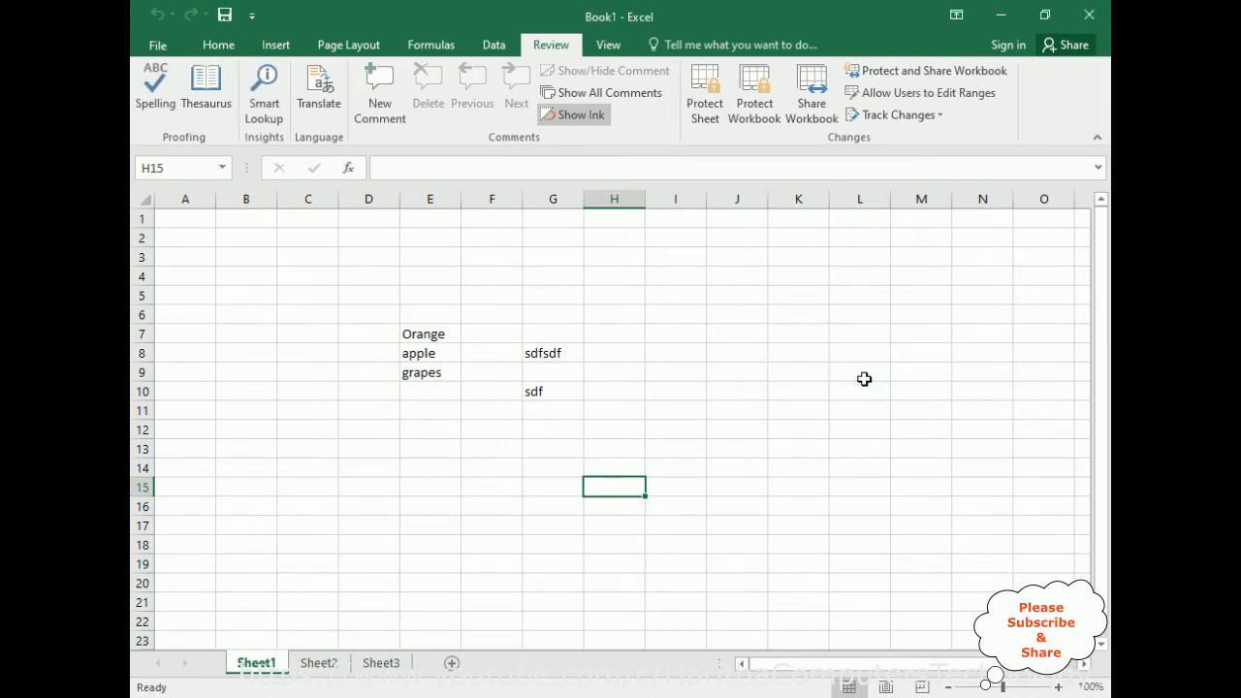
On Sheet1, enter sdfsdf in I8, werwer in J11, and sdfsdf in both I14 and G11.
click(669, 360)
text(sdfsdf)
click(746, 415)
text(werwer)
click(699, 462)
text(sdfsdf)
click(560, 411)
text(sdfsdf)
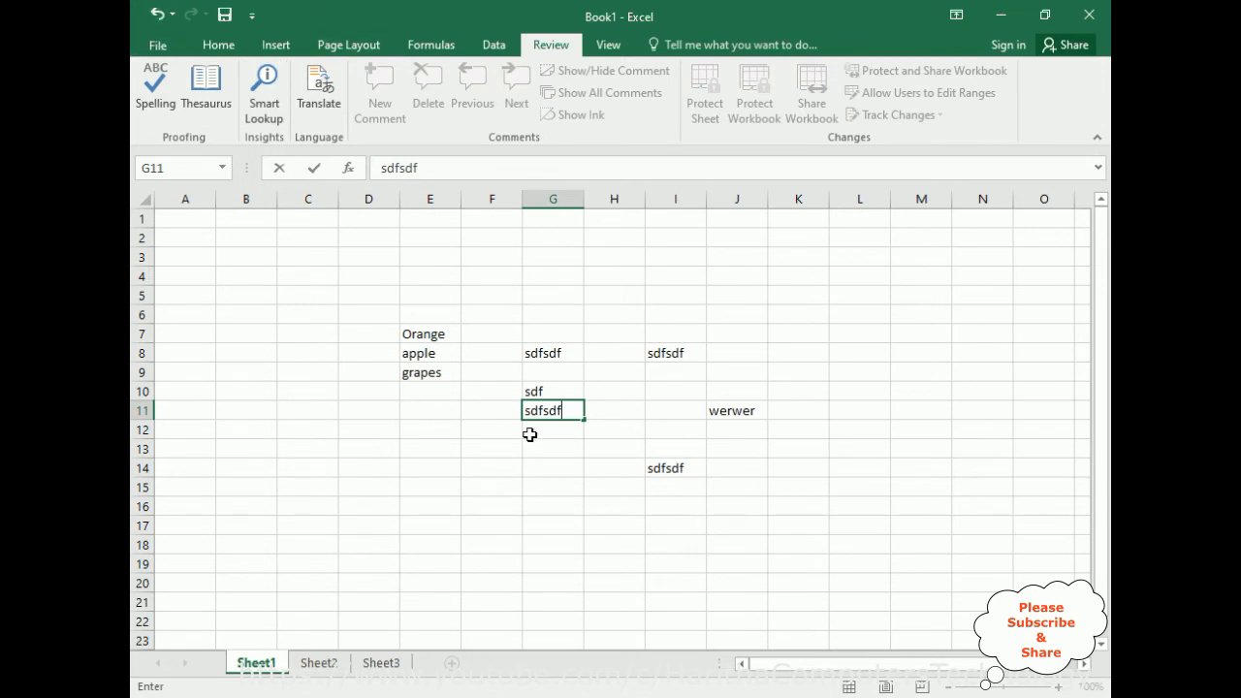
Create a new blank workbook.
click(157, 46)
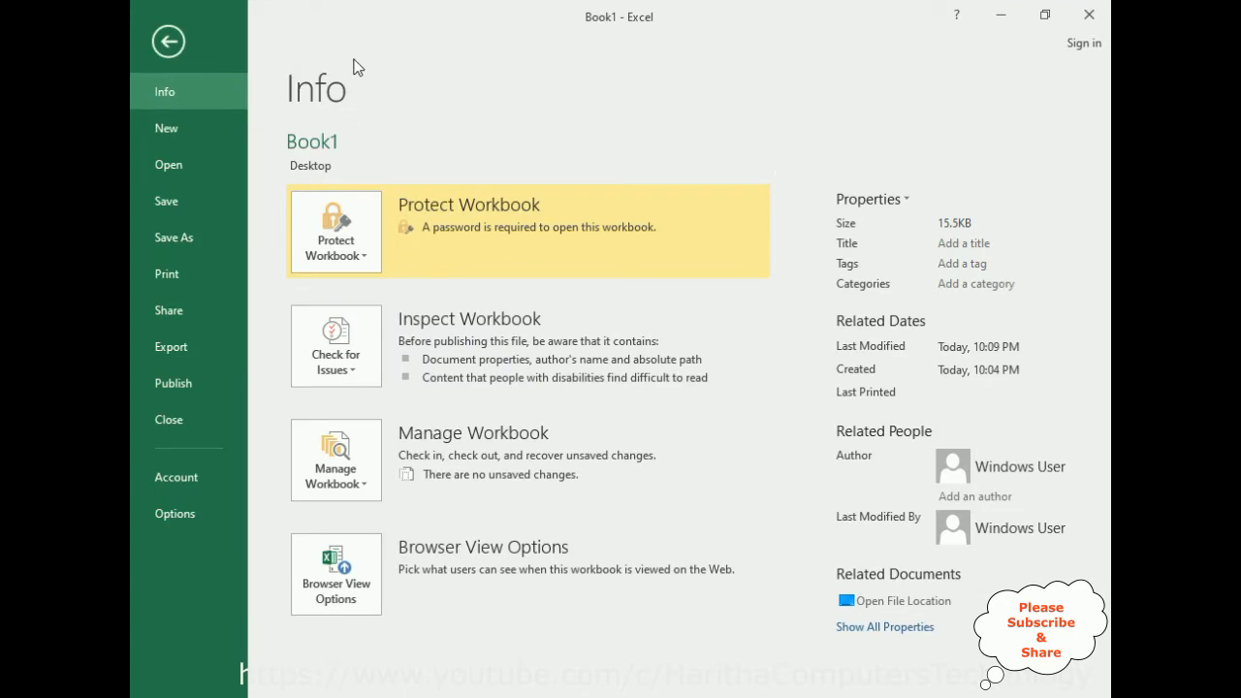
click(168, 130)
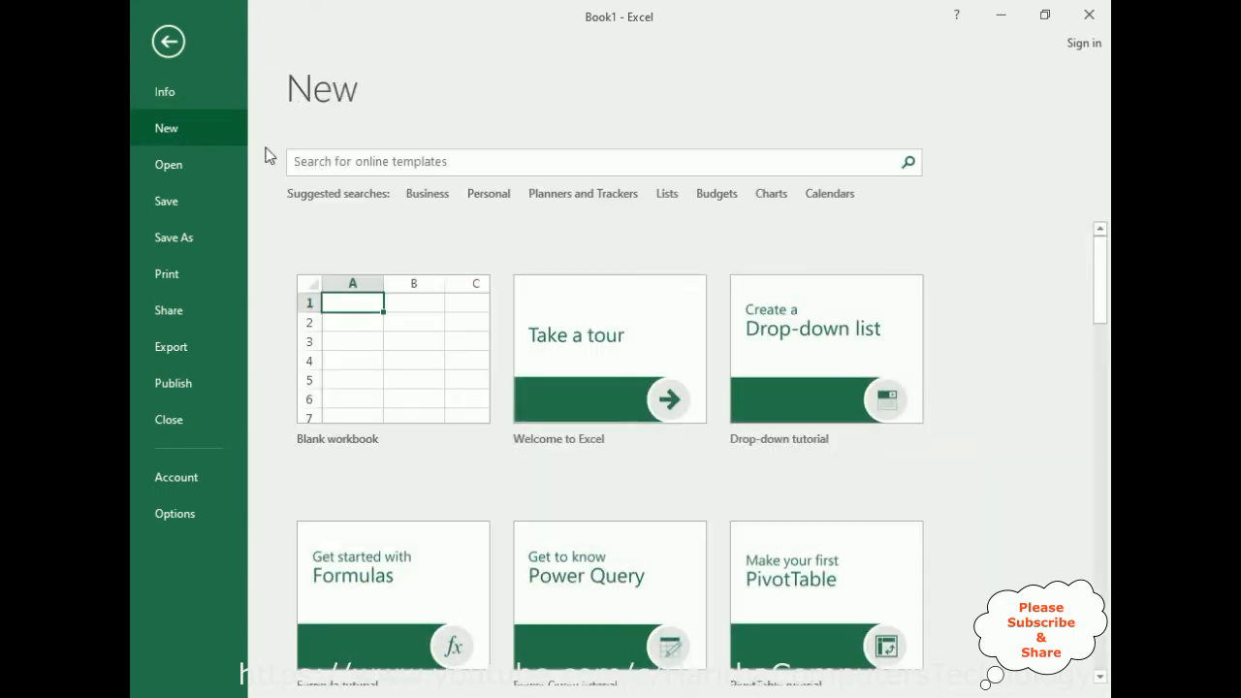
click(352, 385)
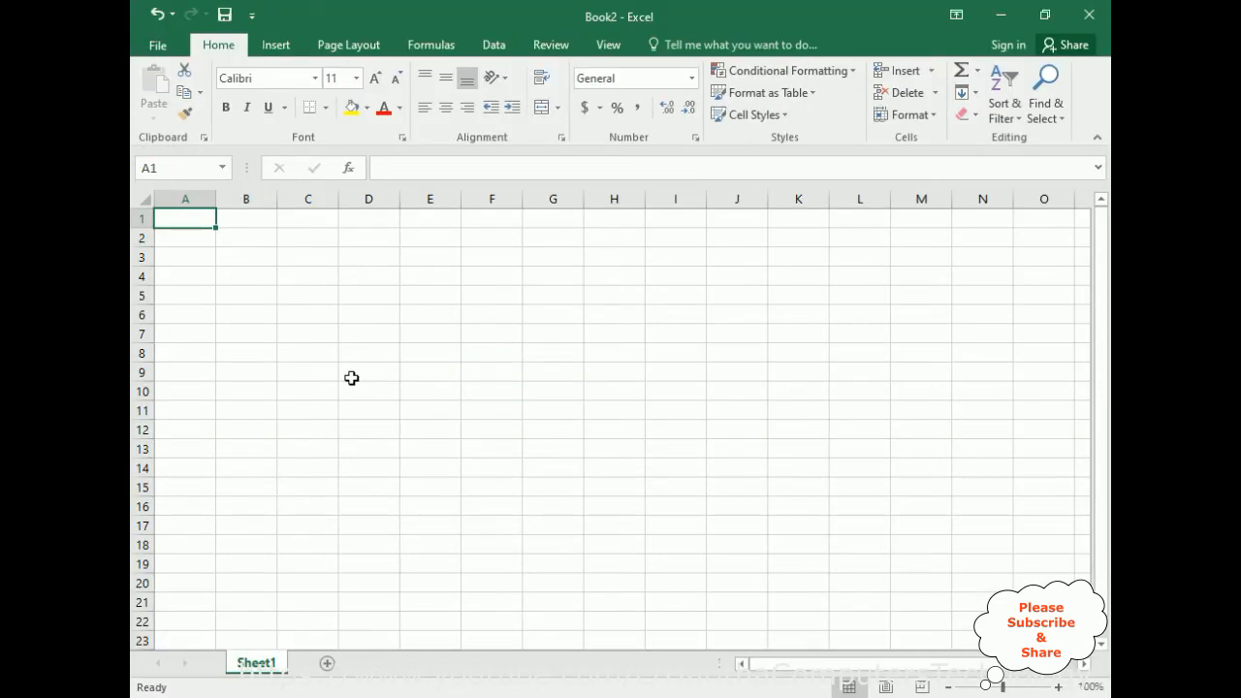
Enter a list of five sample first names in cells E4 to E8 of the new workbook.
click(450, 282)
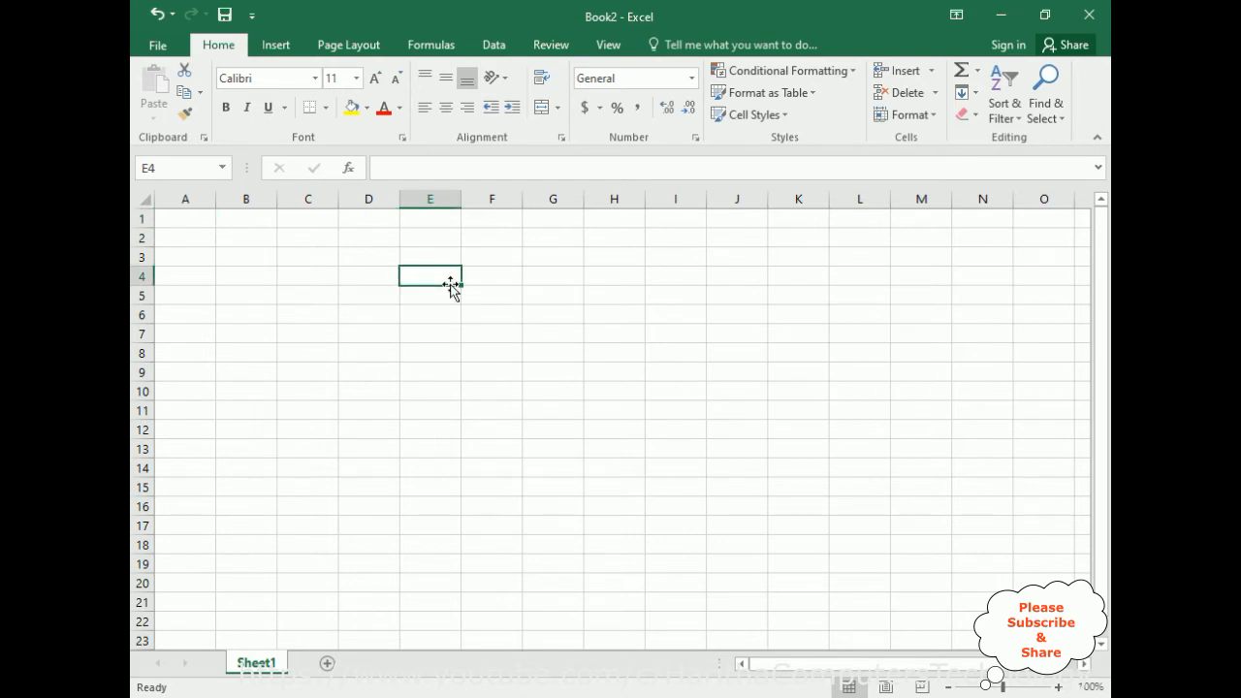
text(charan)
key(Return)
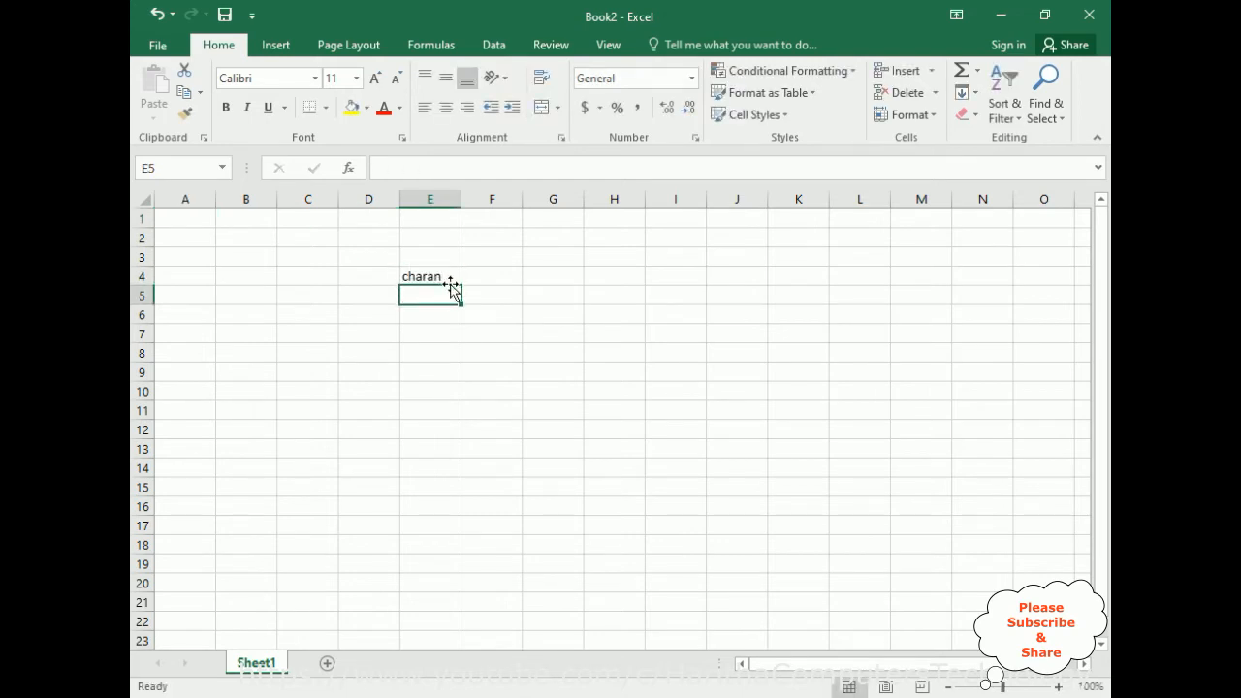
text(ravi)
key(Return)
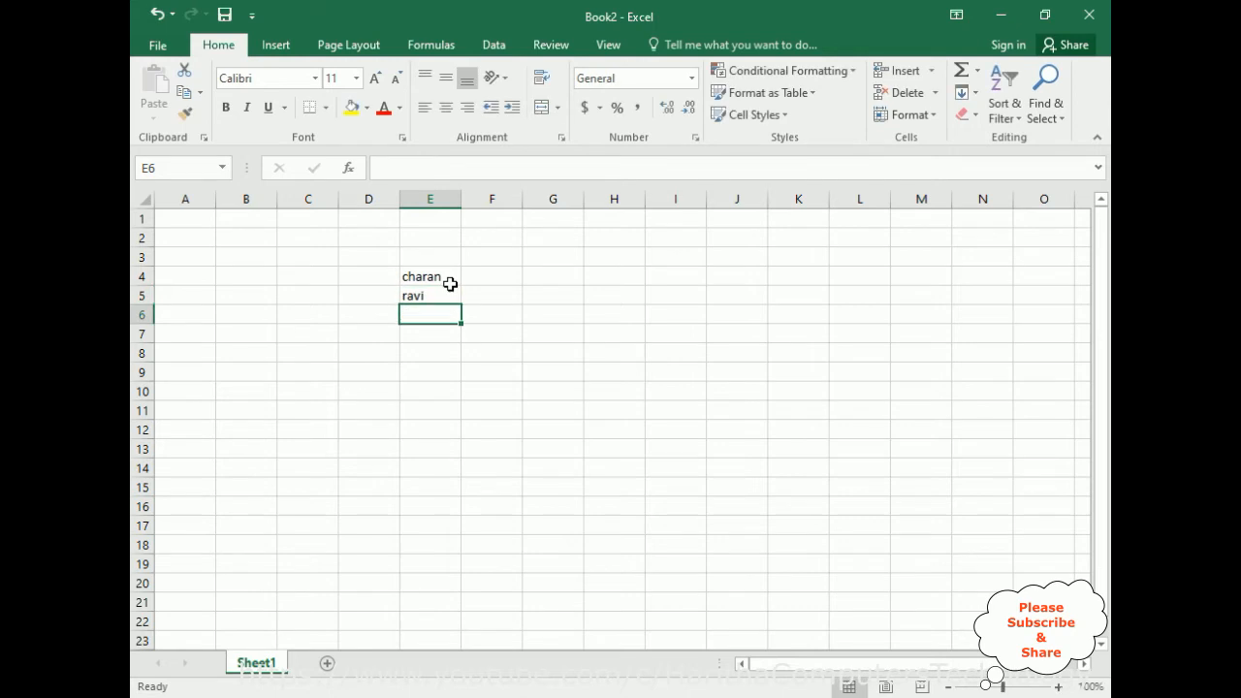
text(vijay)
key(Return)
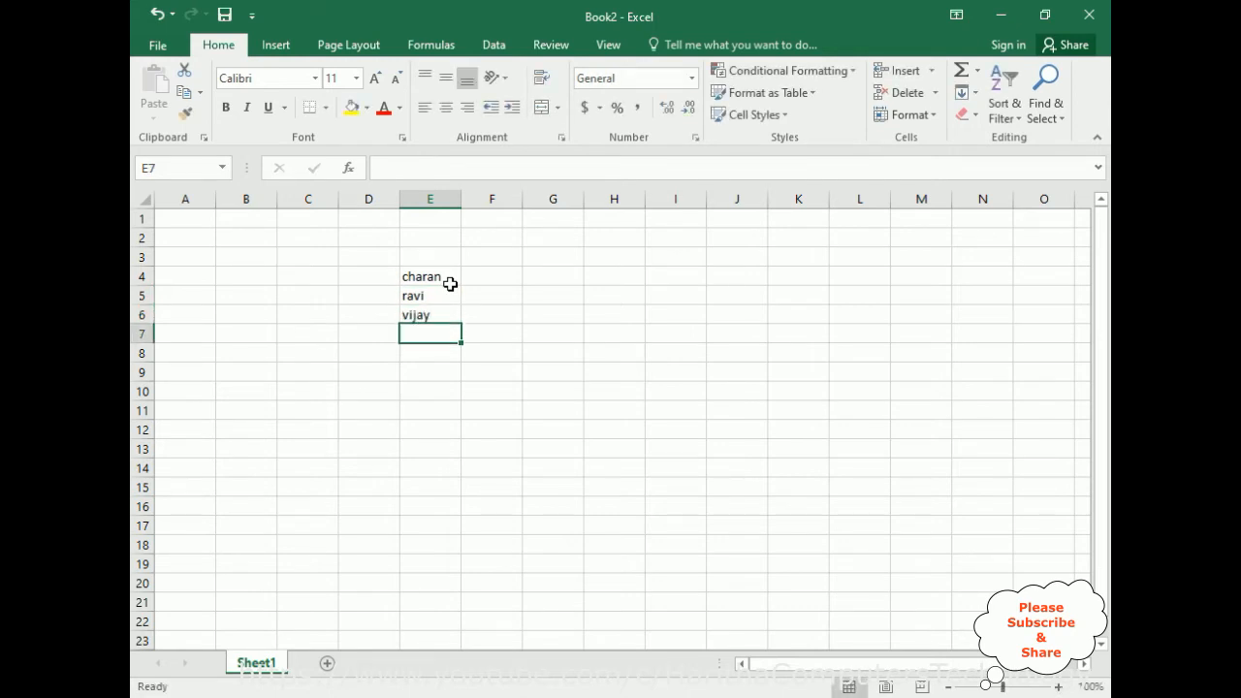
text(jack)
key(Return)
text(peter)
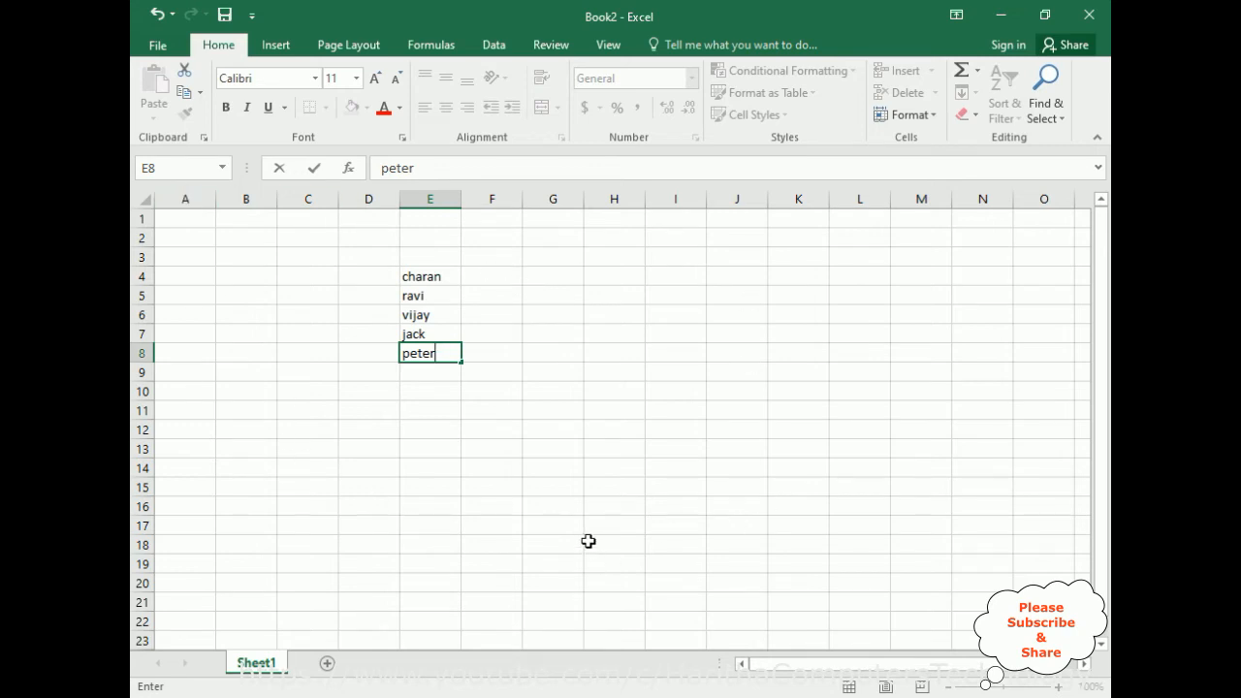
Save the new workbook as Book2 on the Desktop, setting and confirming a password to open and a password to modify.
click(157, 44)
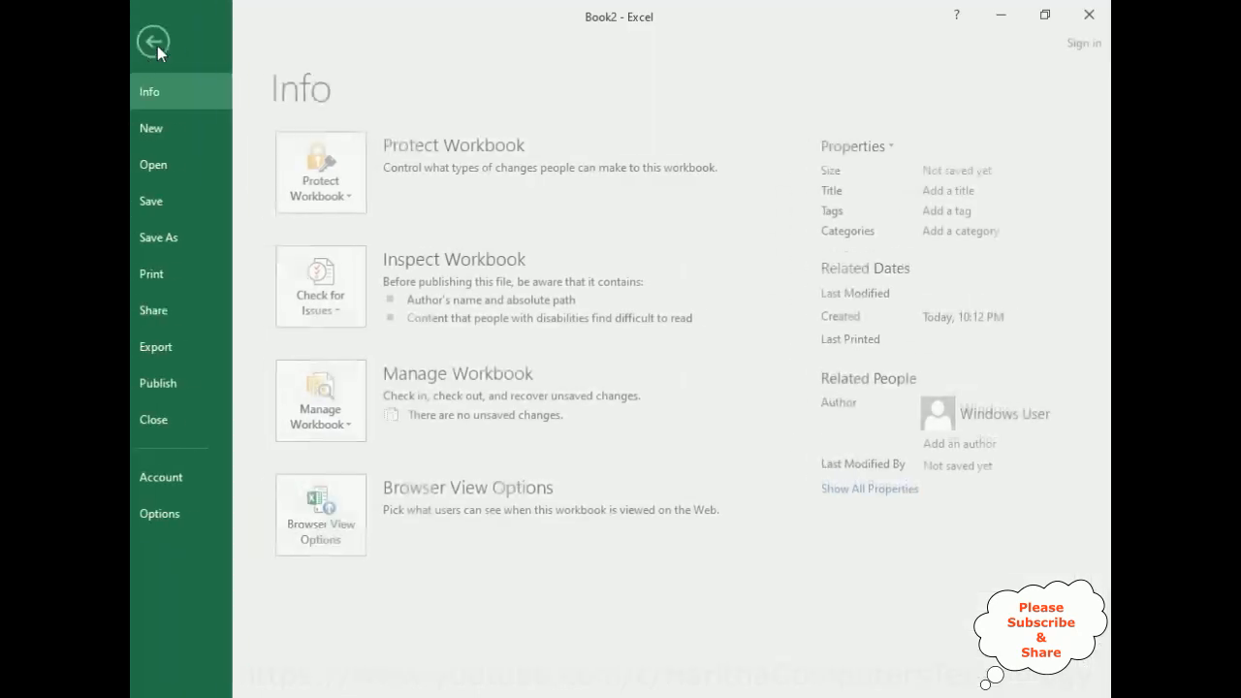
click(184, 245)
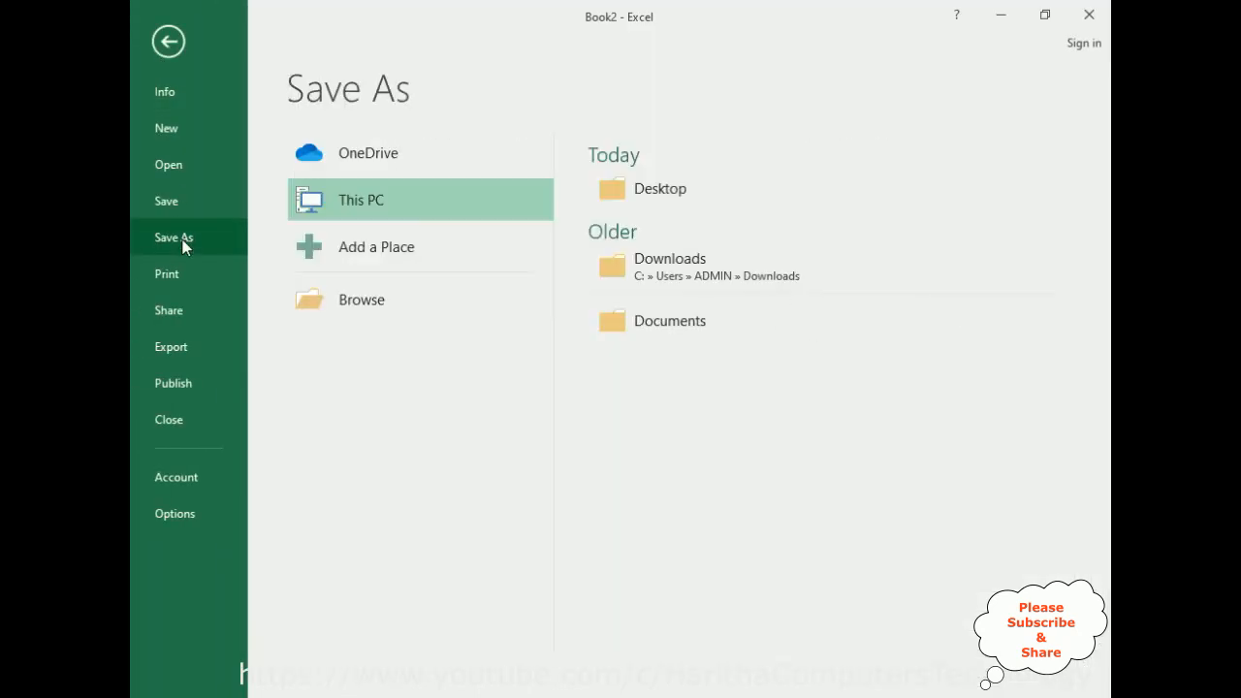
click(637, 191)
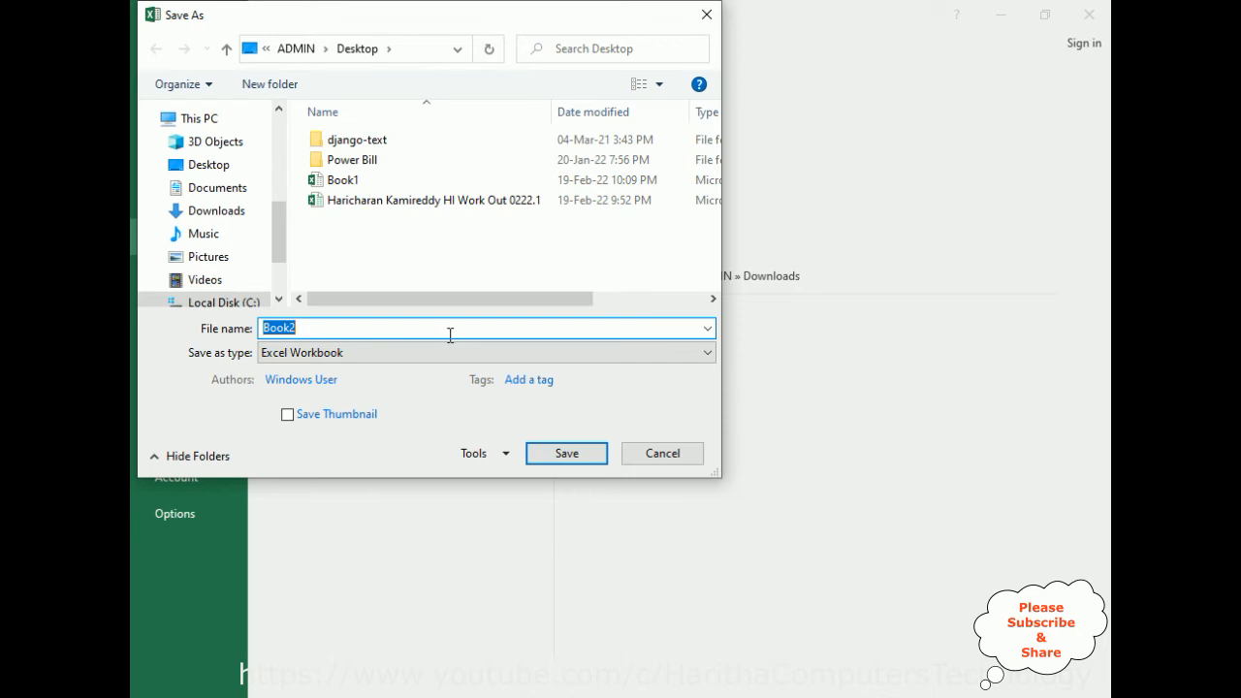
click(505, 456)
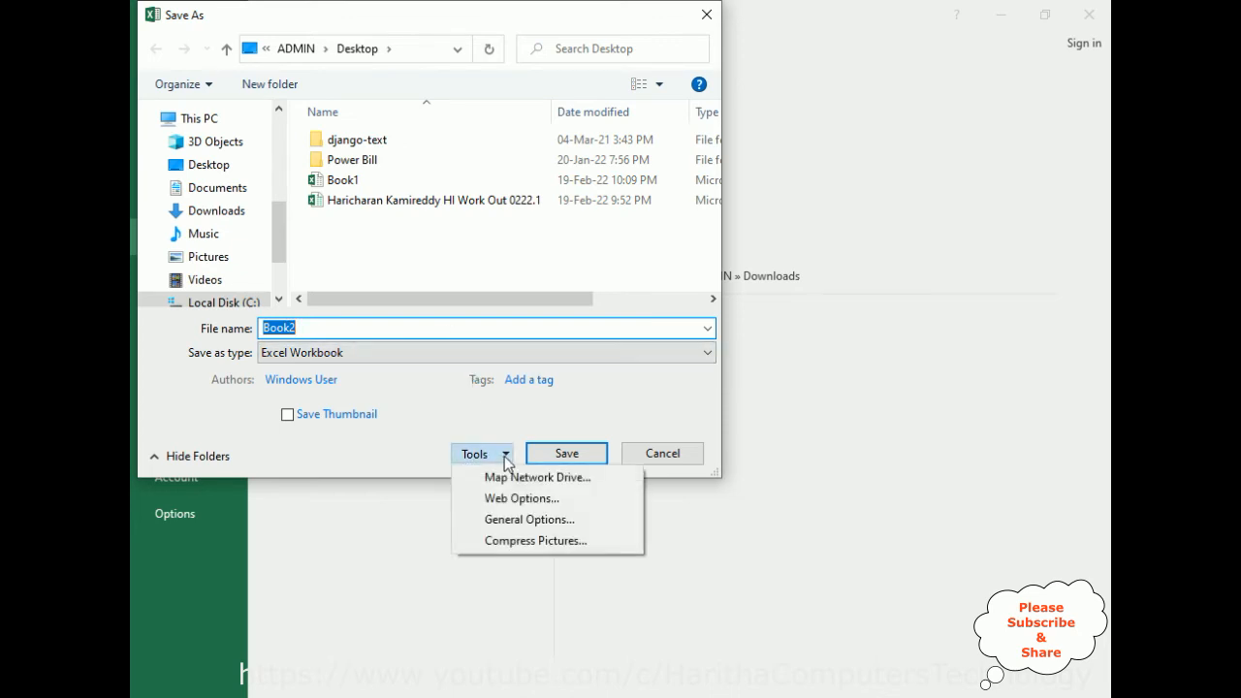
click(523, 521)
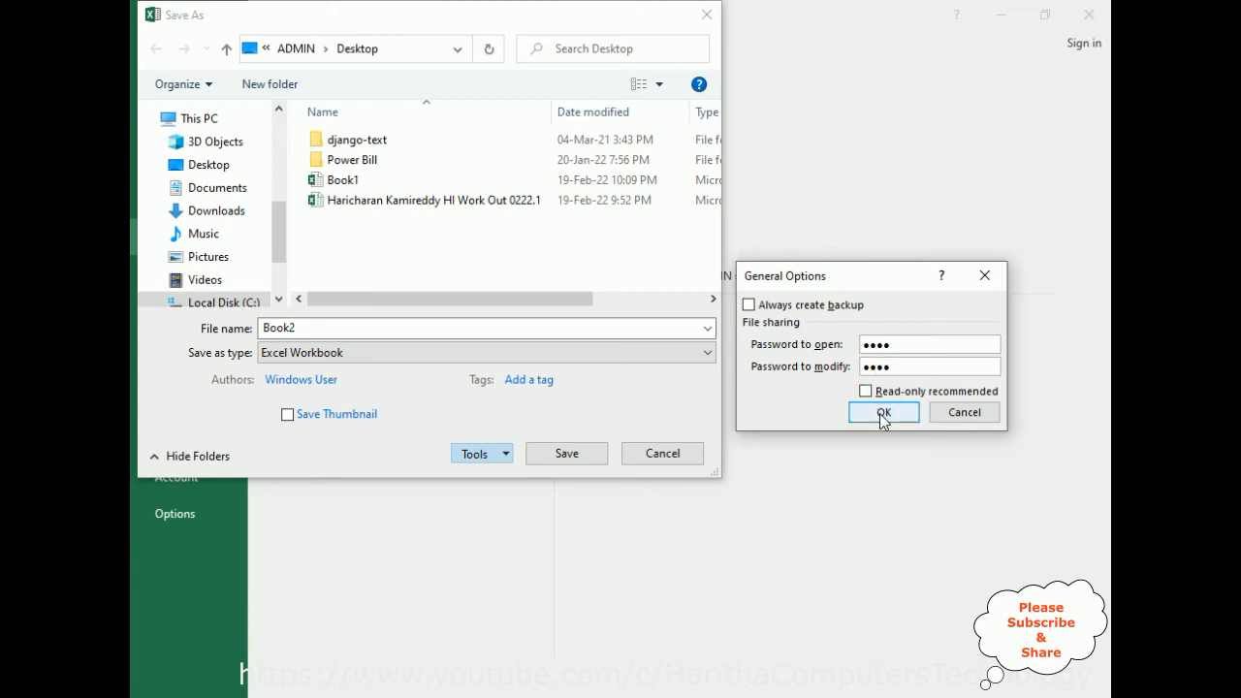
click(883, 413)
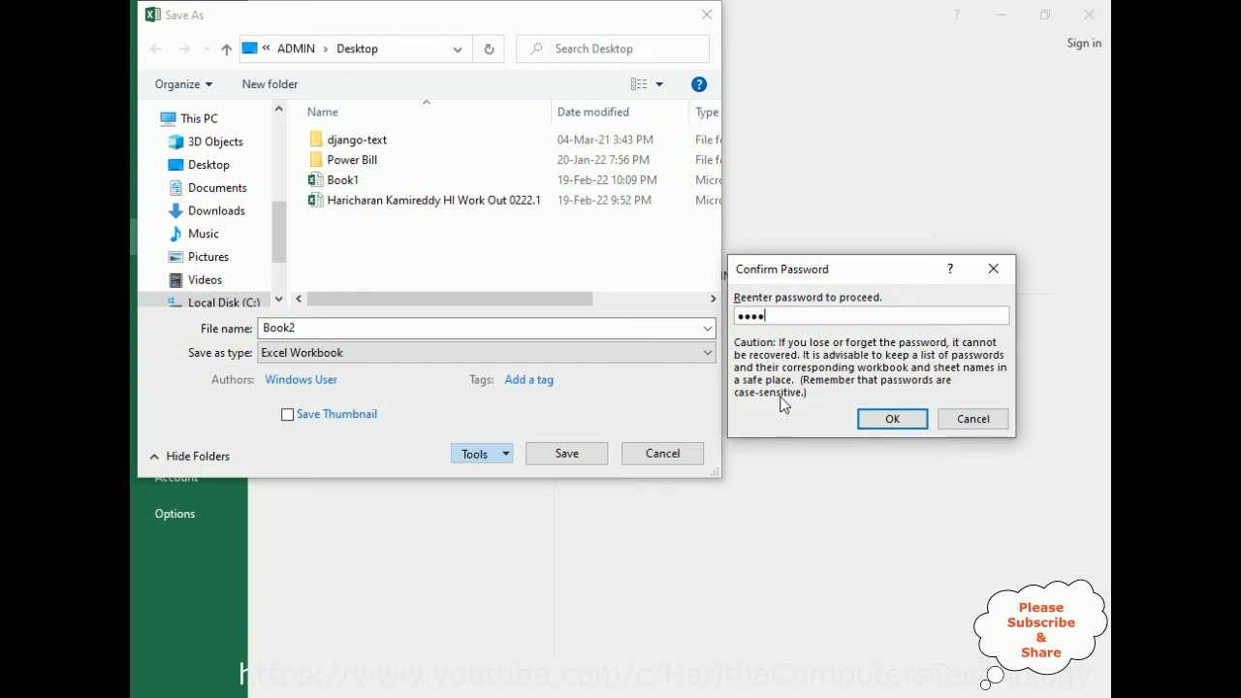
click(892, 418)
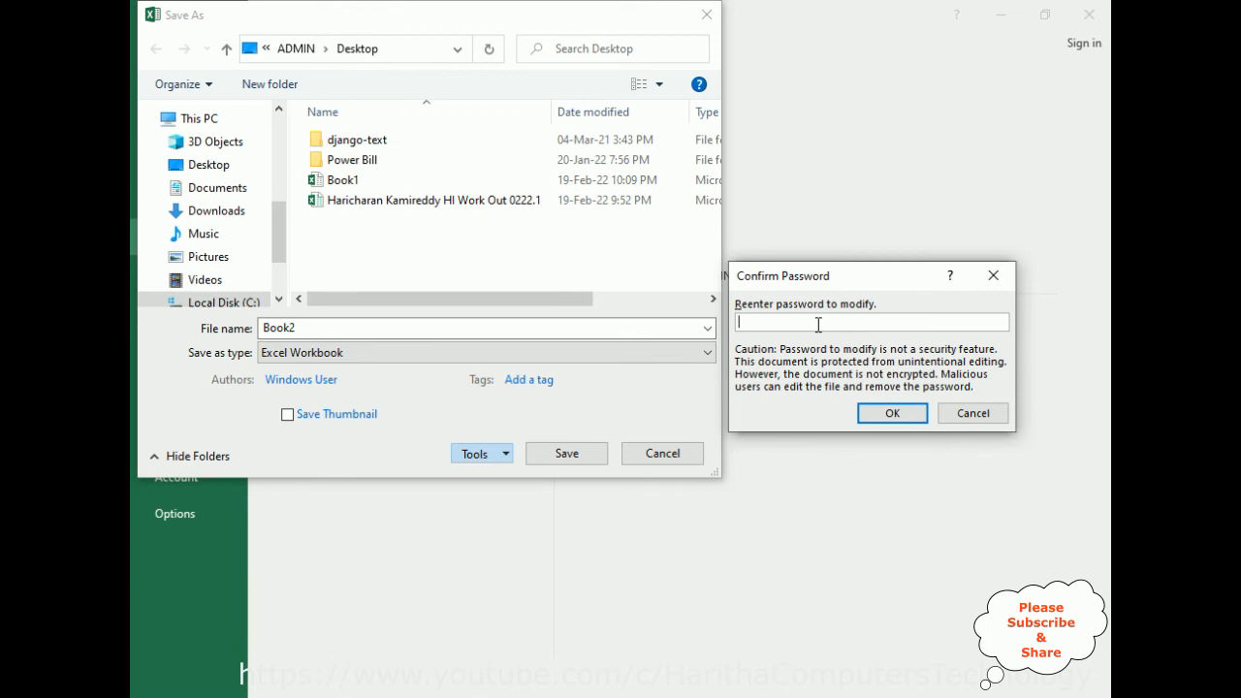
text(1234)
click(891, 414)
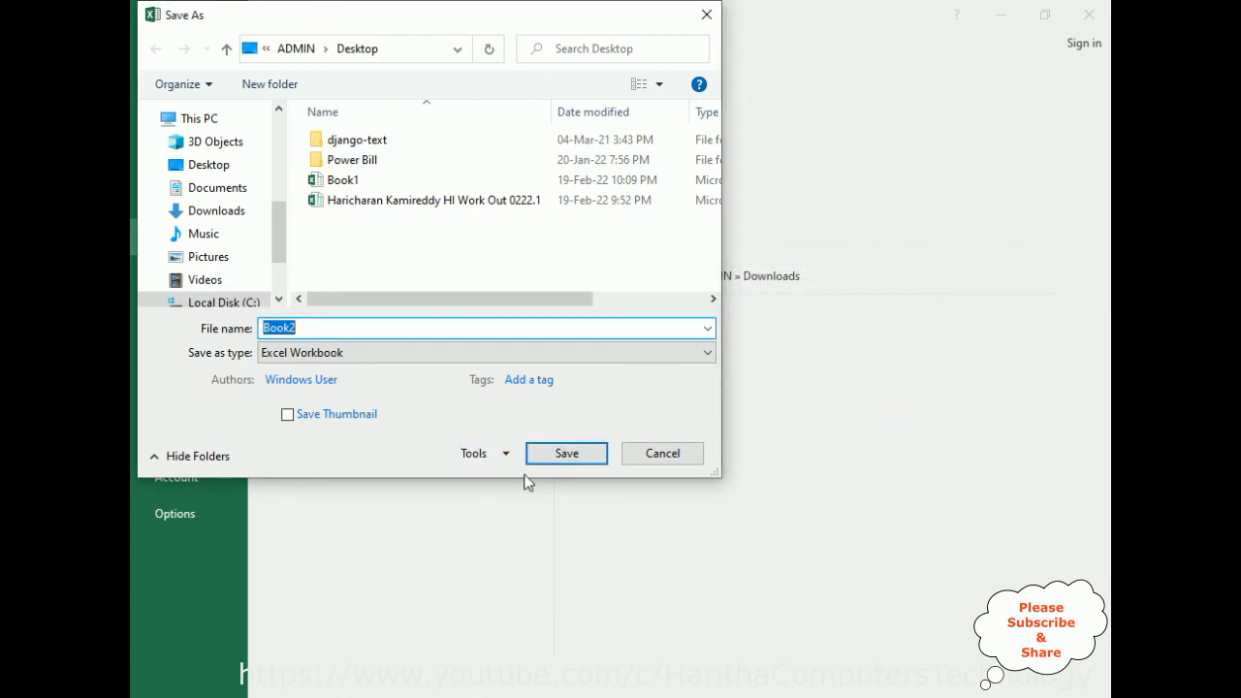
click(576, 452)
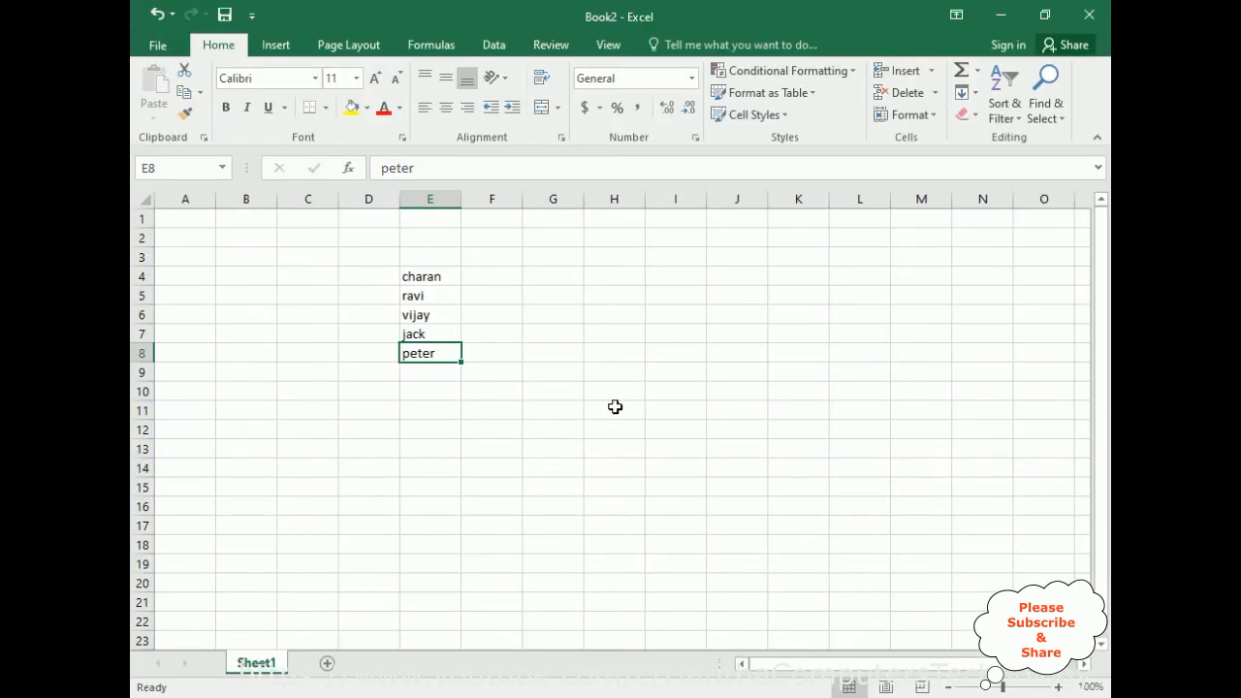
Close Book2, reopen it from the desktop to bring up its password request, and cancel the request.
click(1090, 15)
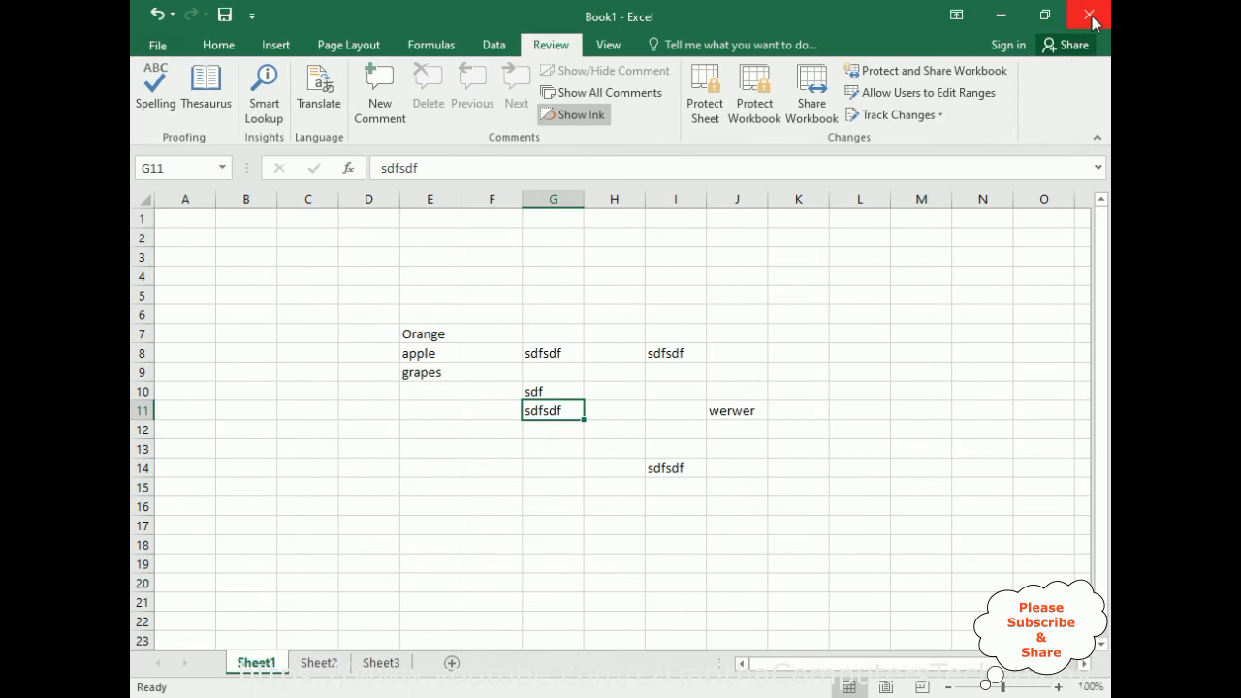
click(1010, 22)
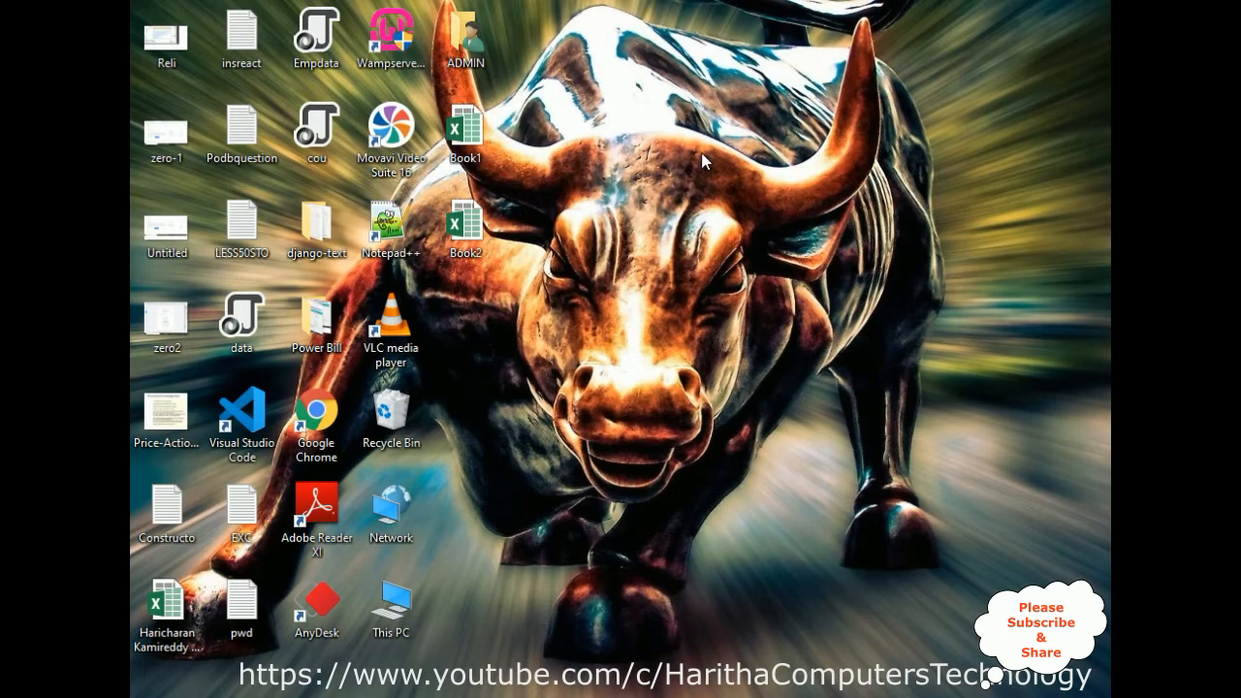
double_click(473, 238)
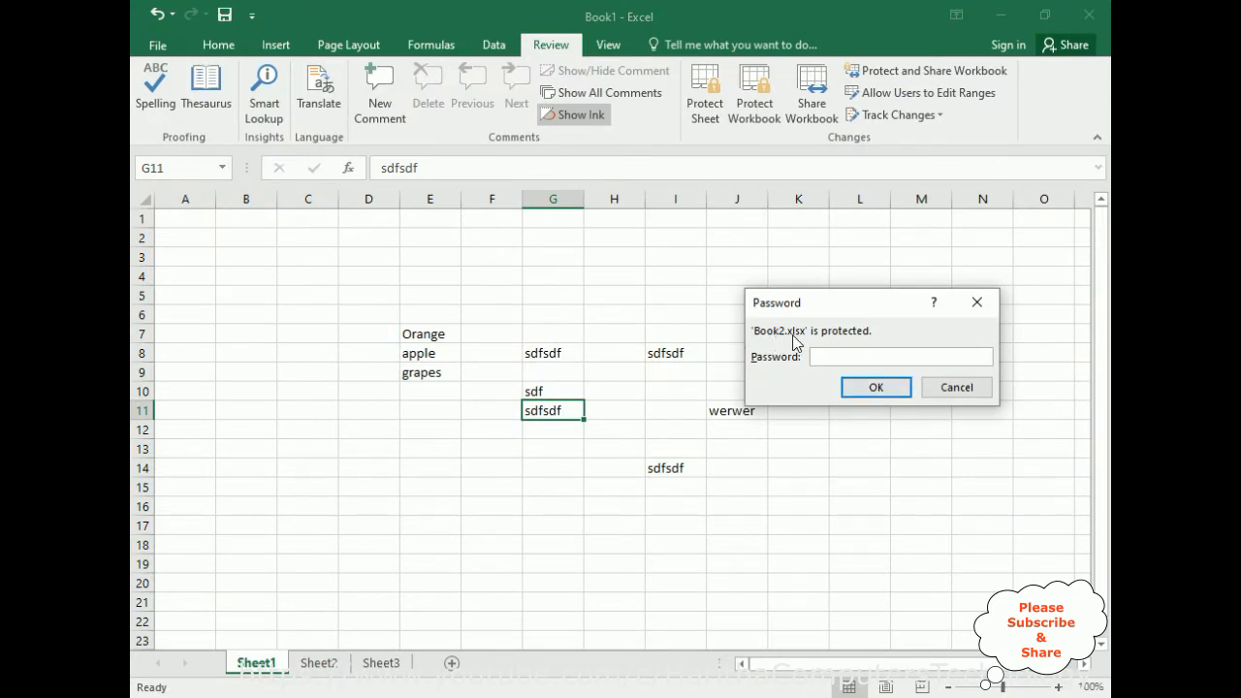
click(956, 387)
Close Book1 and save its changes.
click(1090, 27)
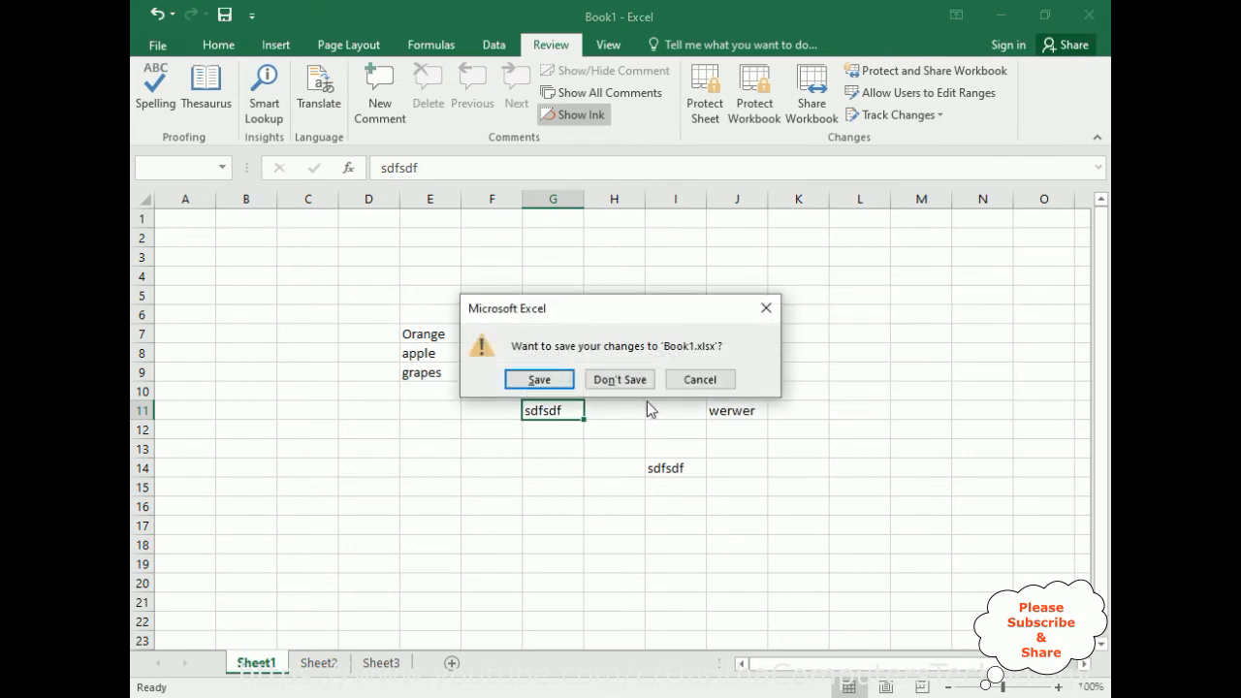
click(534, 379)
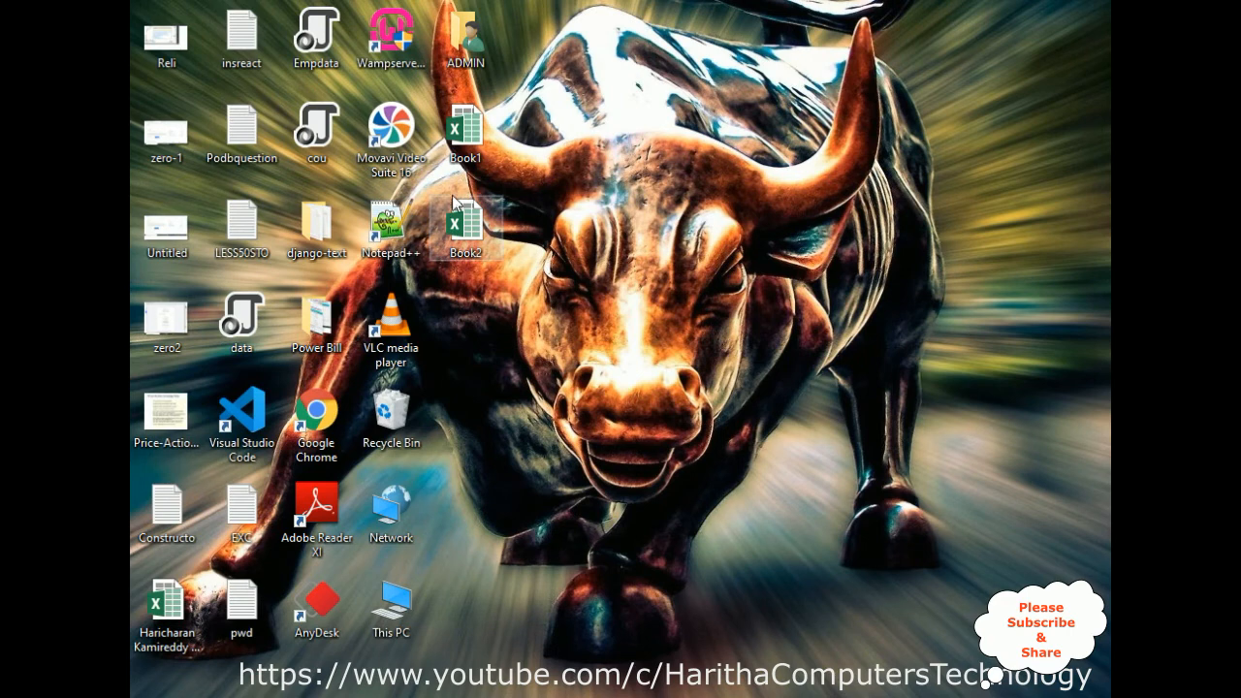
Open Book2 from the desktop in read-only mode by entering only its password to open.
double_click(465, 233)
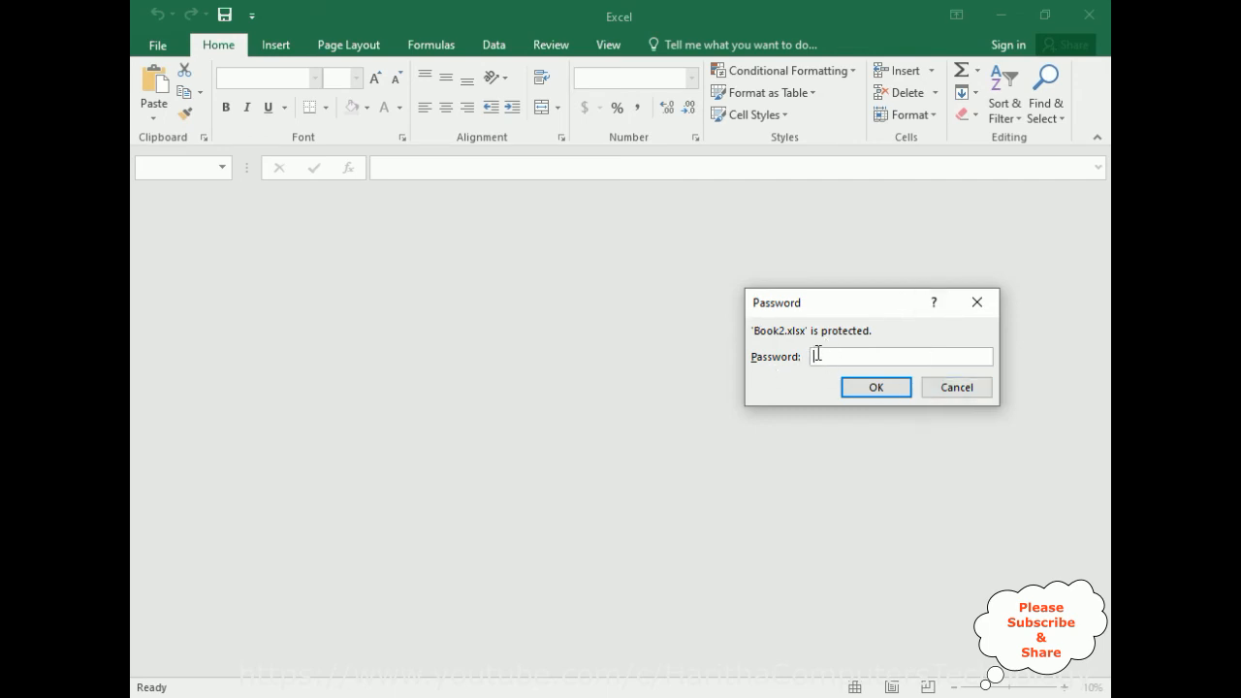
text(4)
click(872, 387)
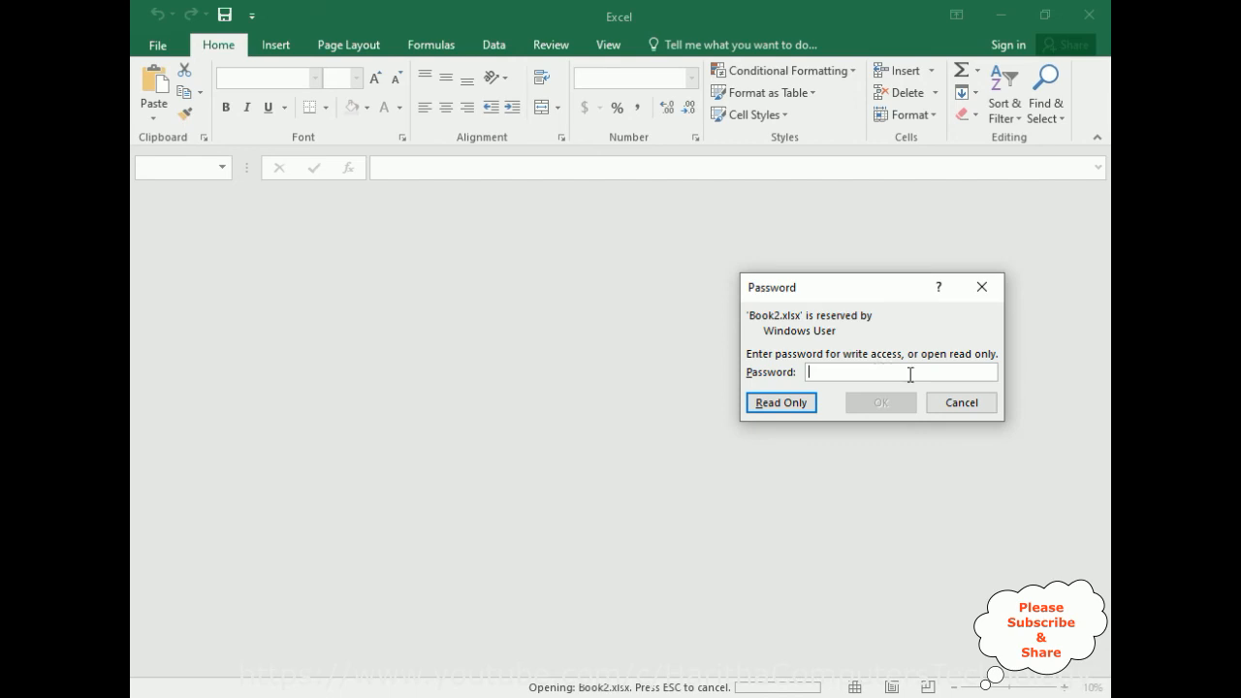
click(781, 402)
In the read-only Book2, enter sdfsd in H10 and sdfsdf in both J7 and H7.
click(621, 384)
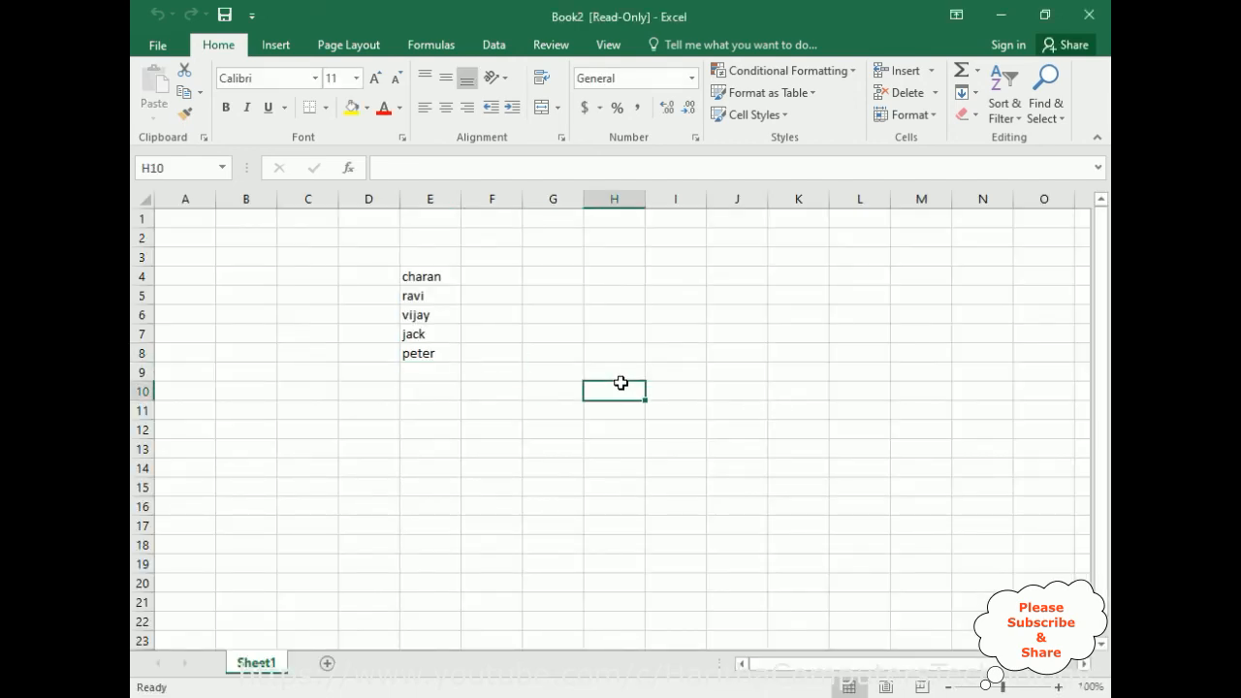
text(sdfsd)
click(710, 334)
text(sdfsdf)
click(601, 333)
text(sdfsdf)
Try to save the read-only Book2, then close it without saving the changes.
click(224, 14)
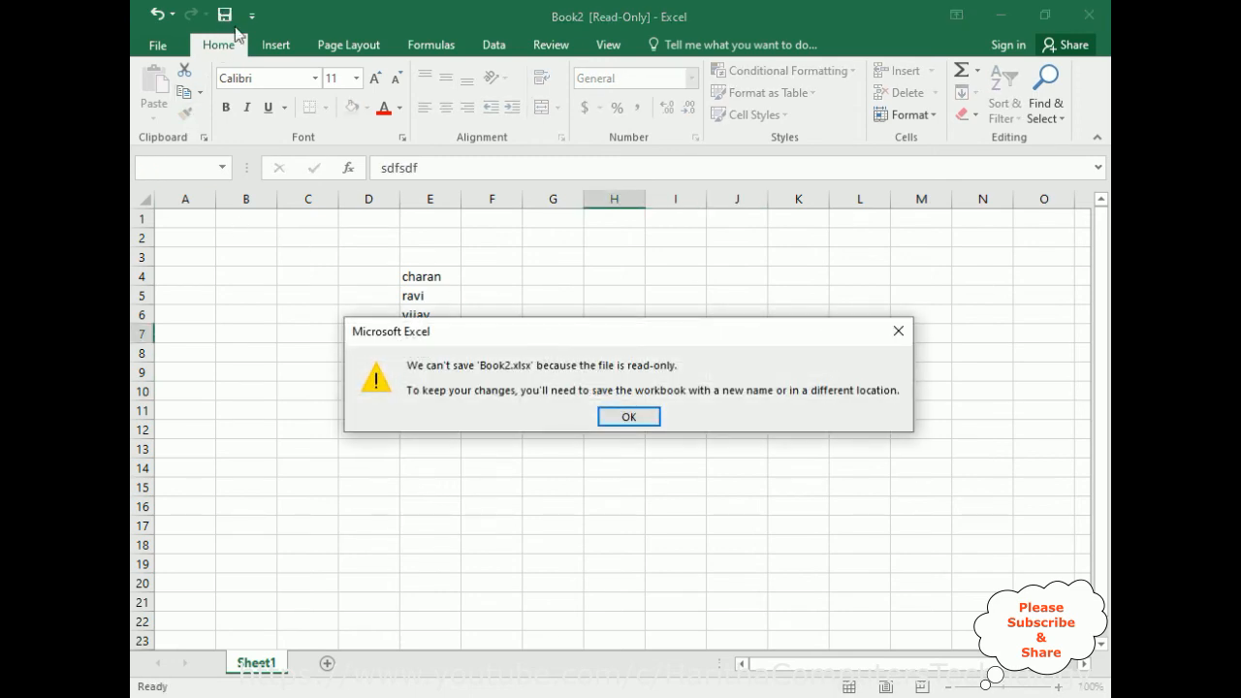
click(629, 419)
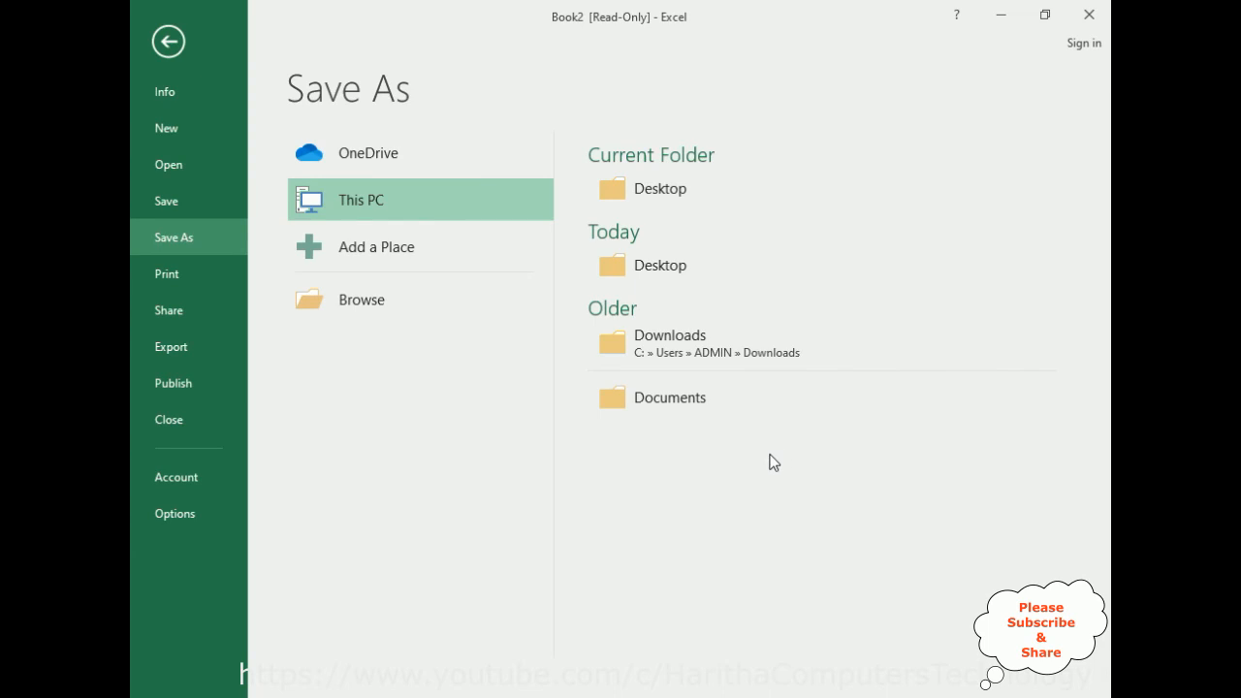
click(171, 41)
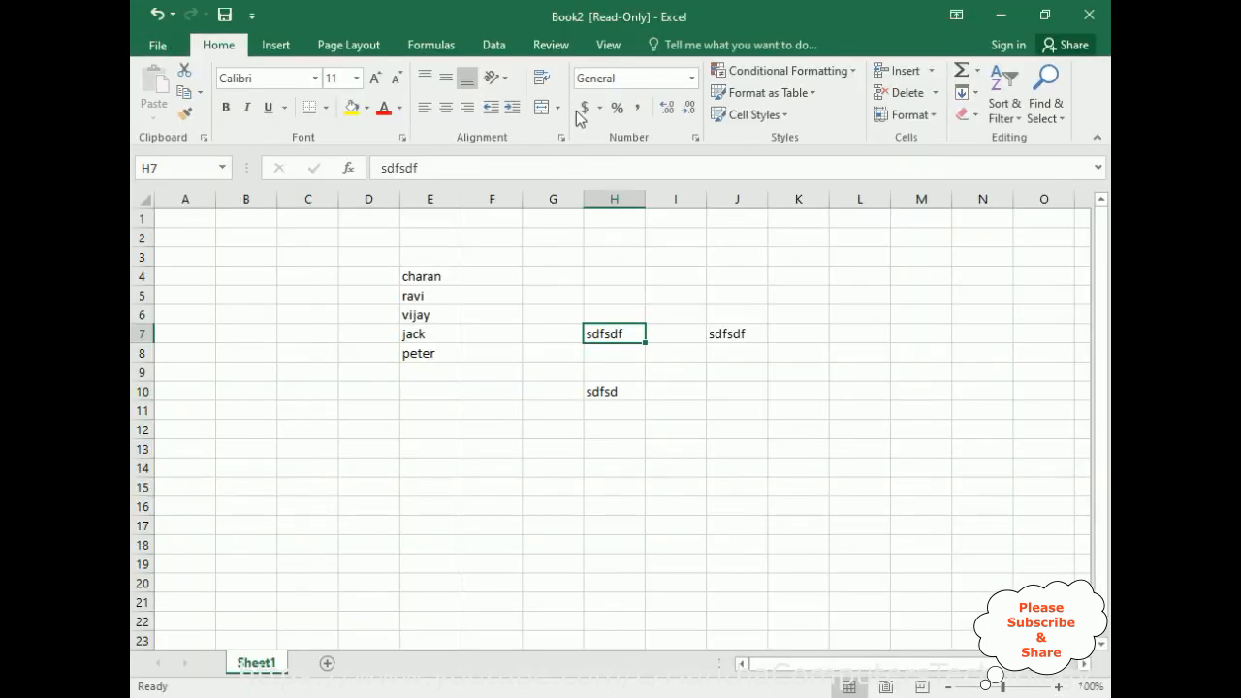
click(1092, 14)
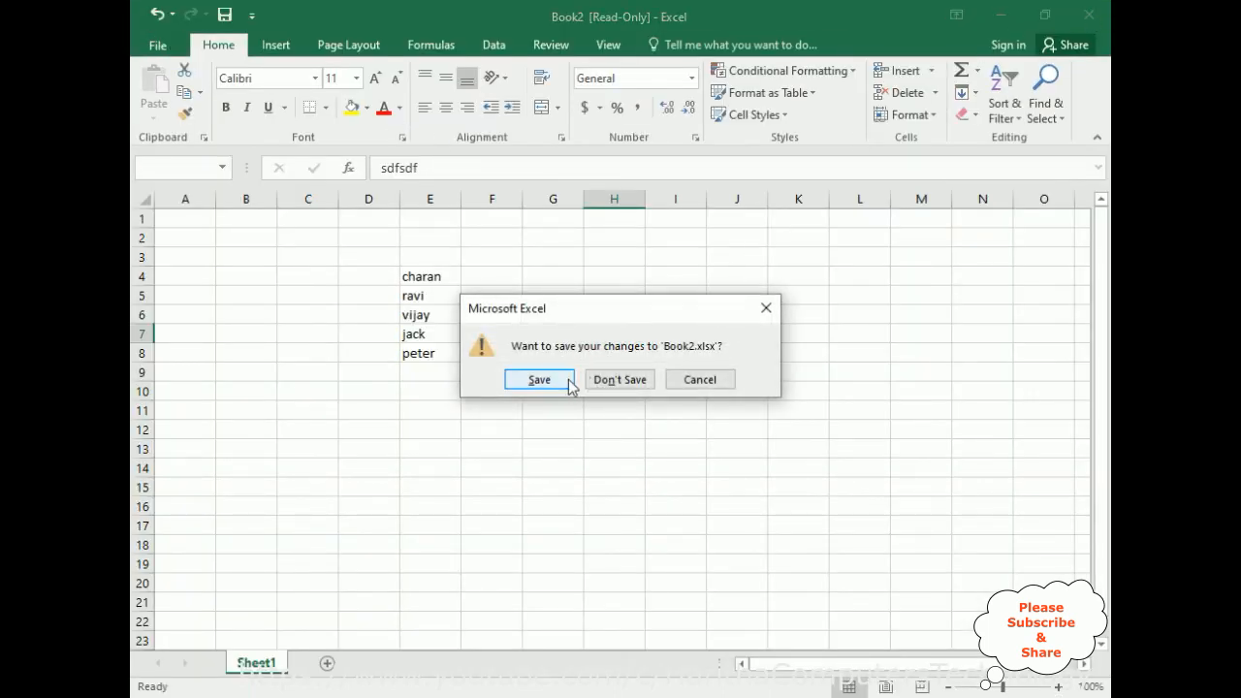
click(645, 384)
Open Book2 from the desktop with write access by entering its password to open and its password to modify.
double_click(465, 228)
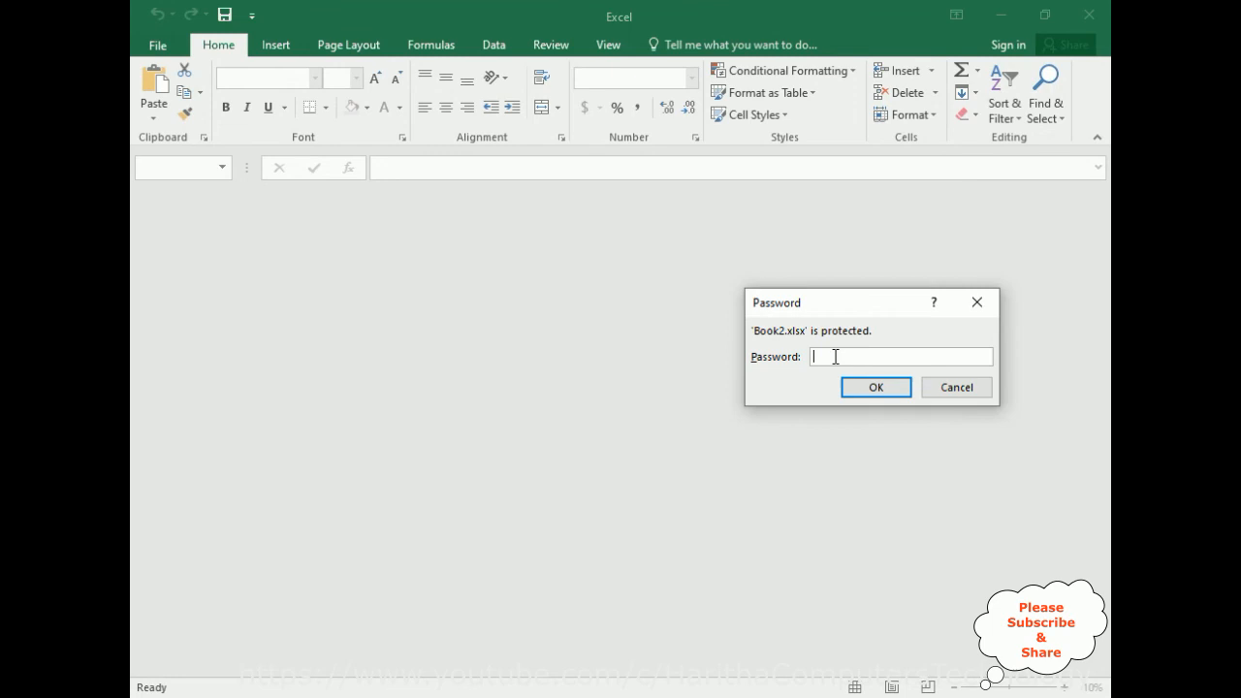
text(1234)
click(867, 389)
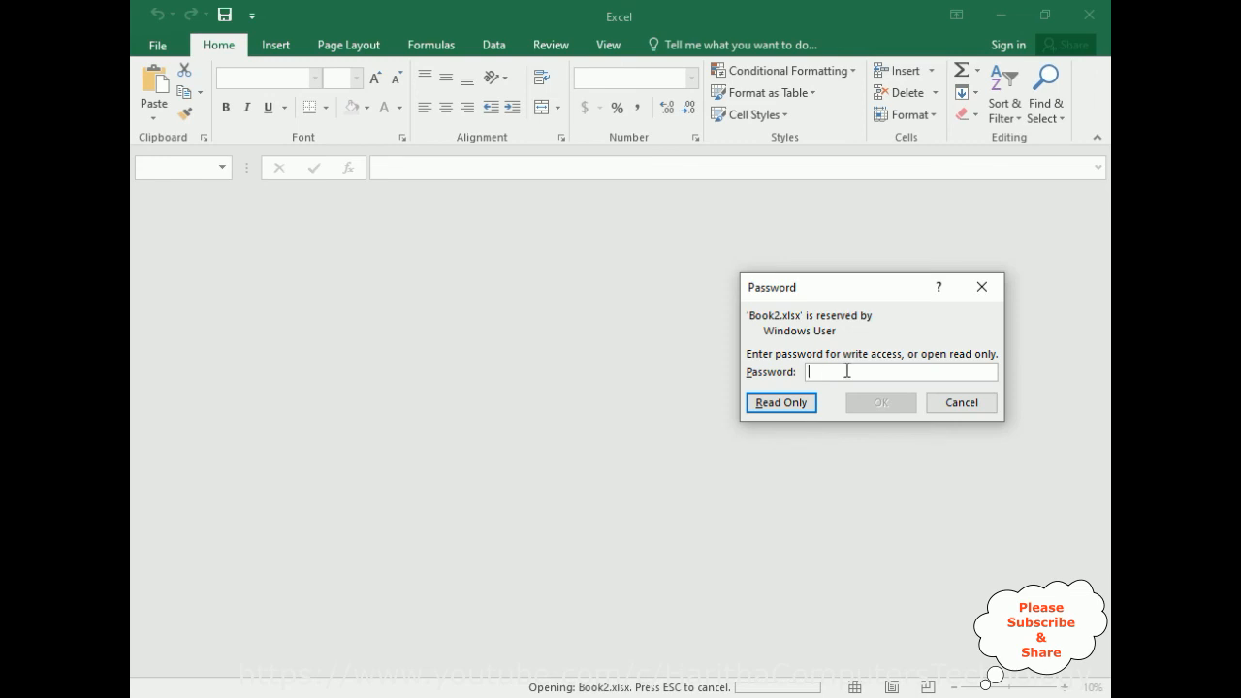
text(1234)
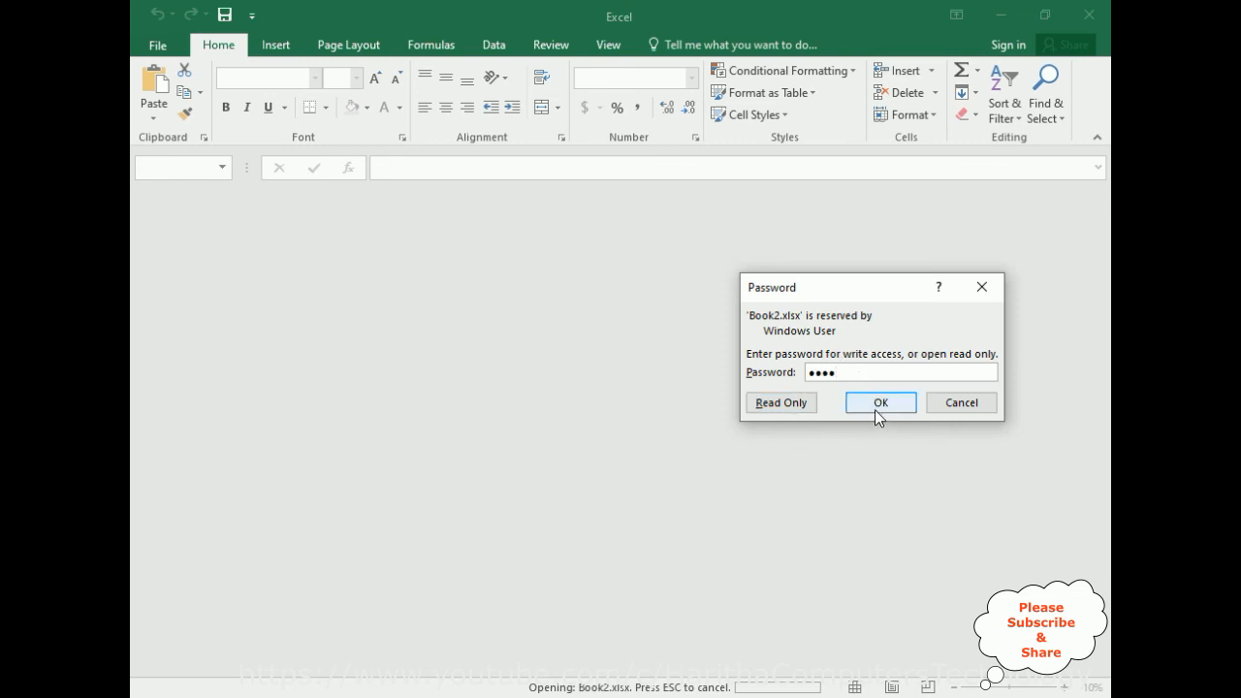
click(878, 406)
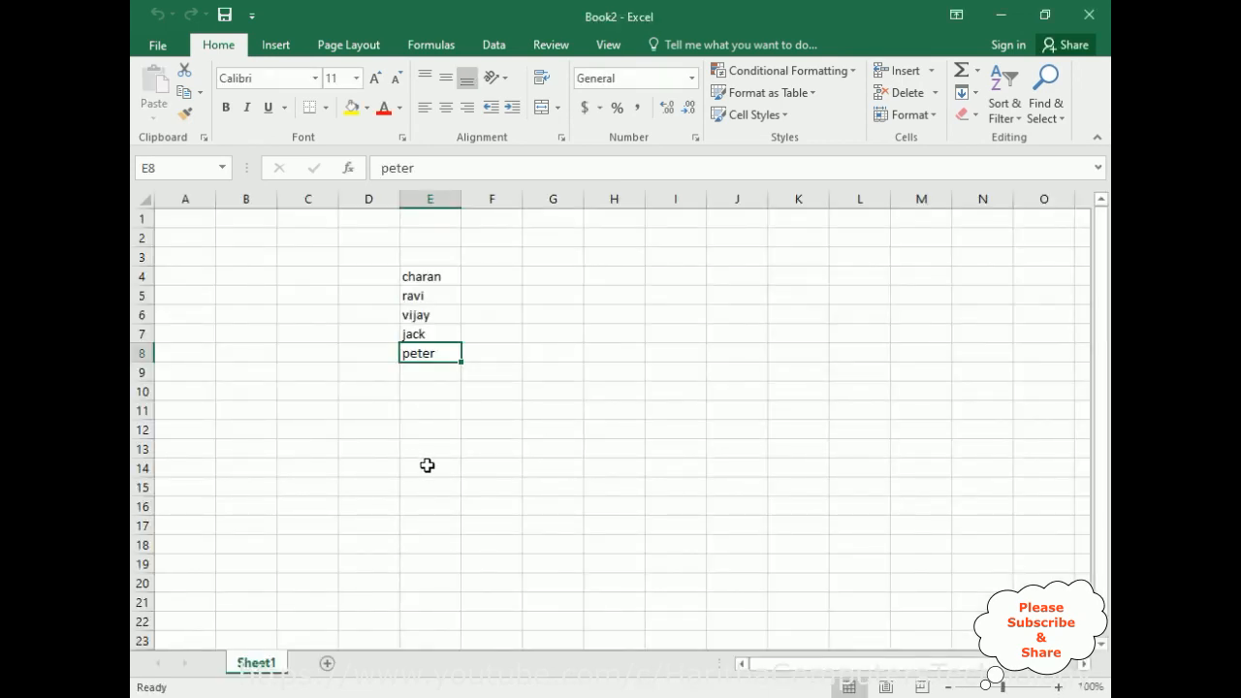
On Sheet1 of Book2, enter sdf in G9, sdfs in I9 and J9, and sdfsdf in H7 and I7.
click(553, 377)
text(sdf)
click(648, 372)
text(sdfs)
click(732, 372)
text(sdfs)
click(594, 333)
text(sdfsdf)
click(668, 333)
text(sdfsd)
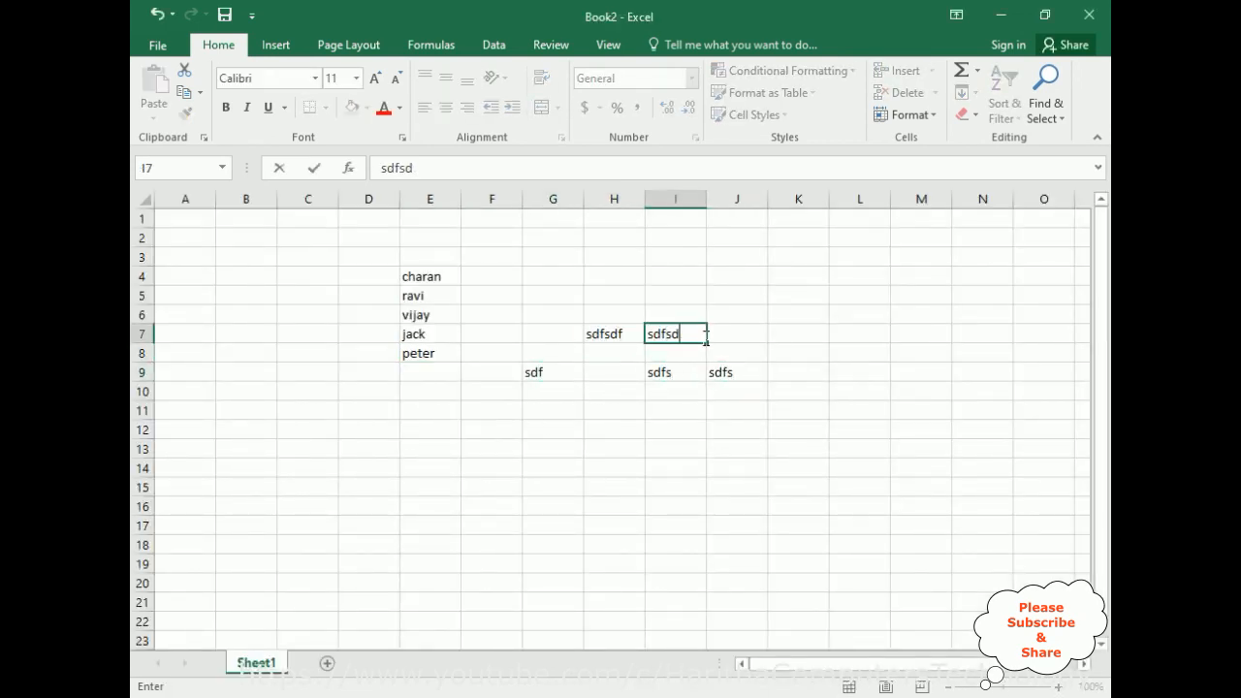
text(f)
click(732, 335)
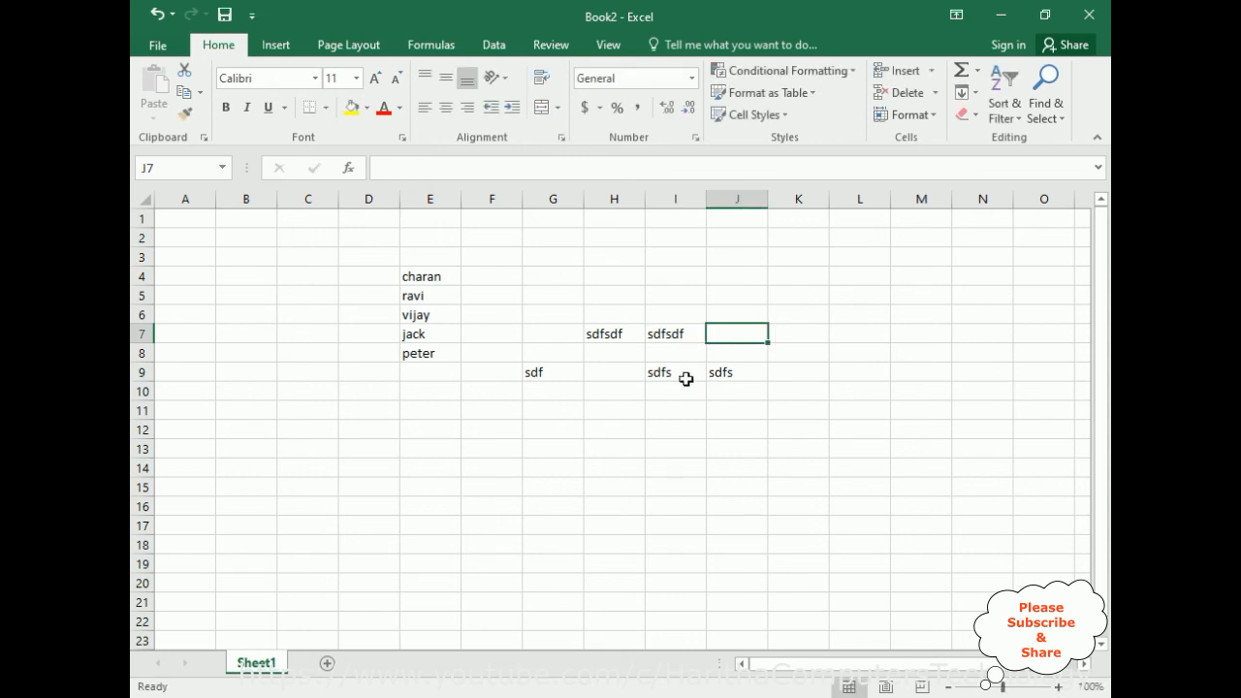
Add a second worksheet to Book2 and protect it with a sheet password, keeping the default permissions.
click(326, 664)
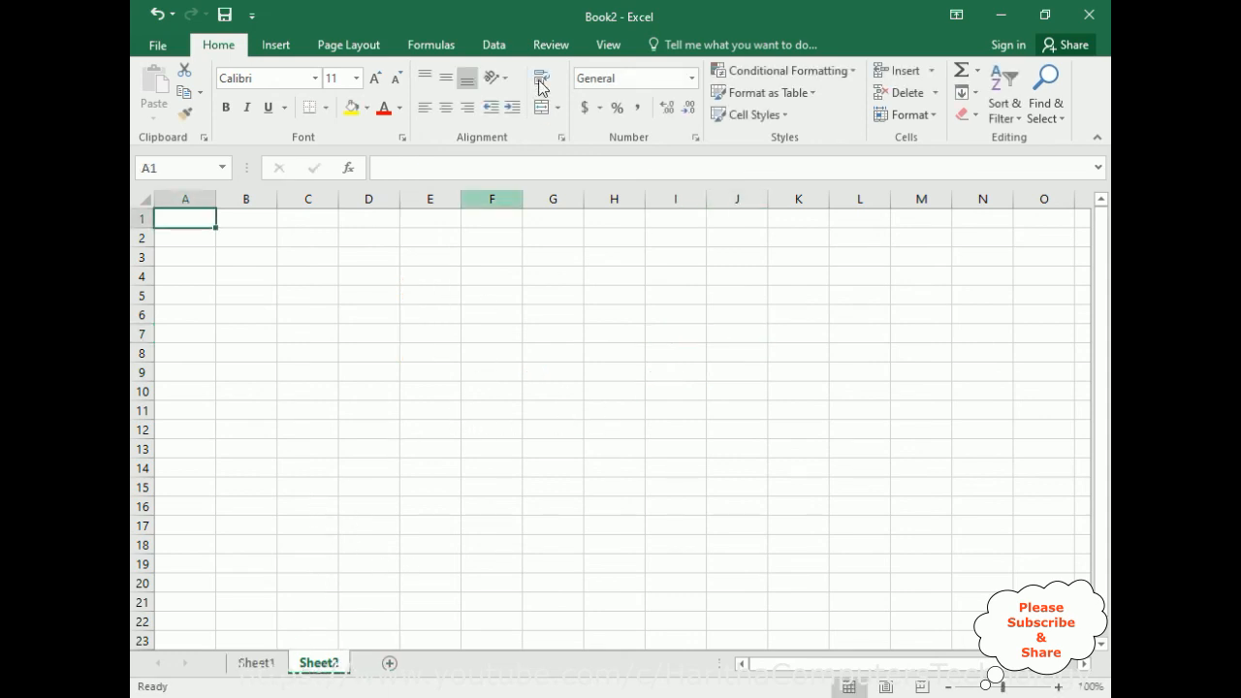
click(551, 45)
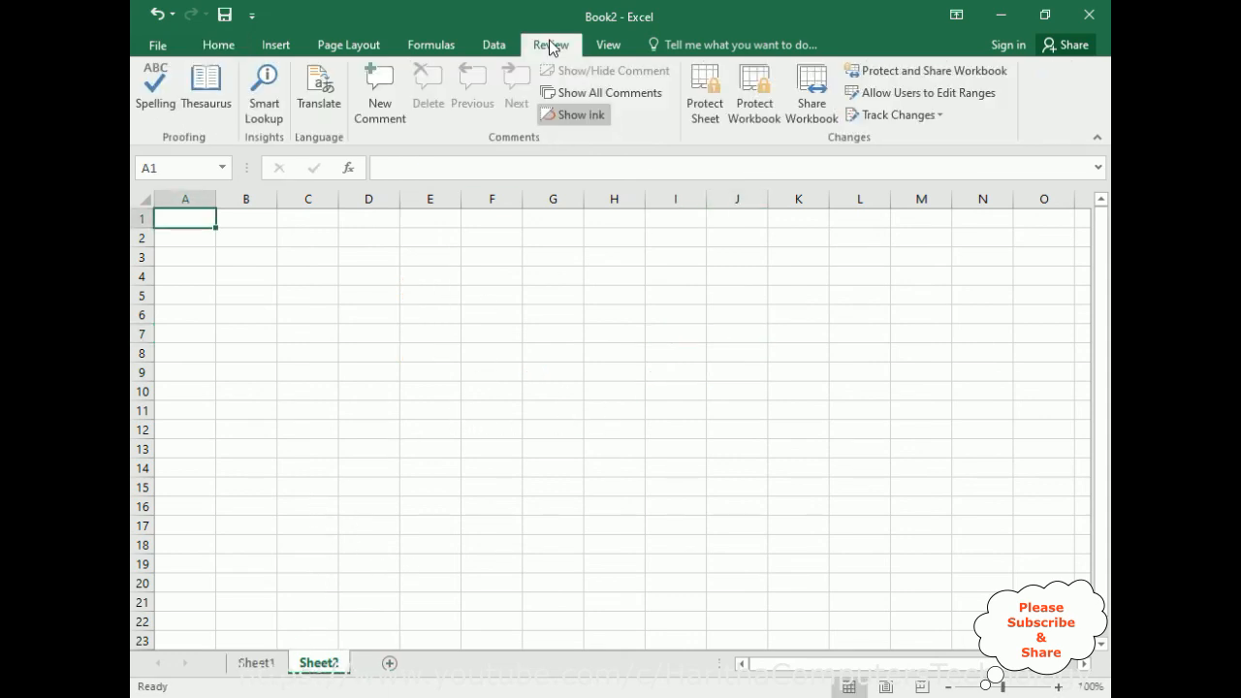
click(704, 109)
text(1234)
drag(793, 282, 690, 256)
text(1234)
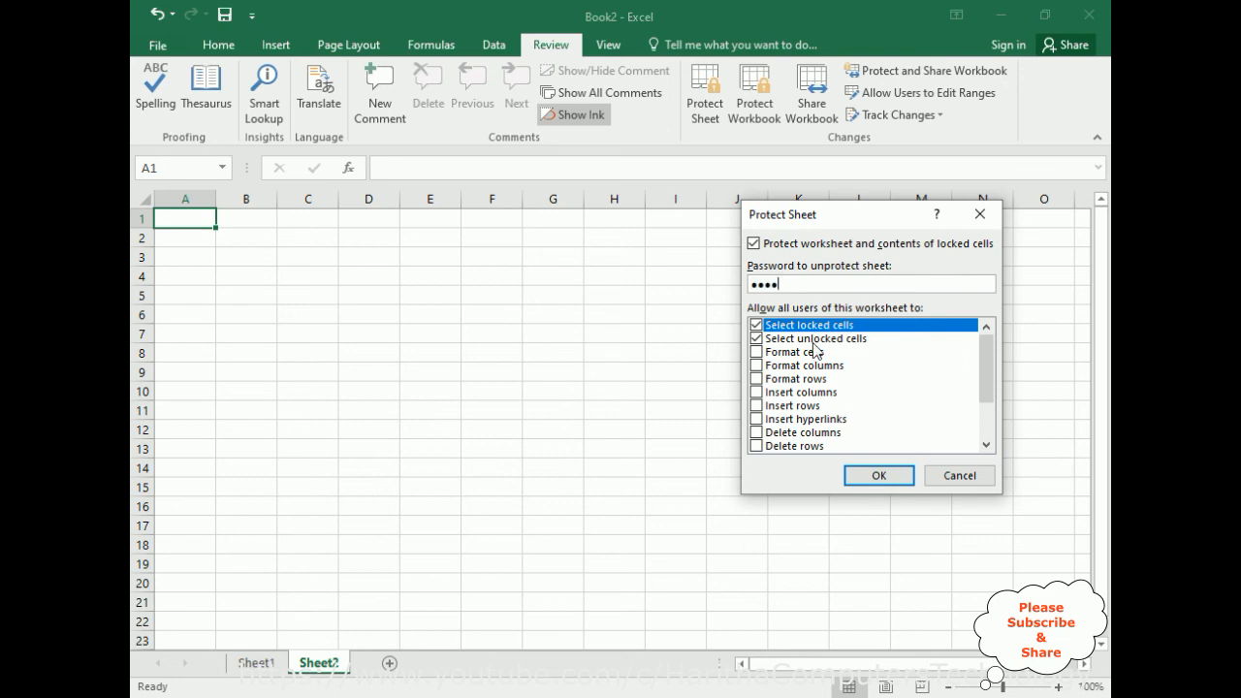
click(879, 475)
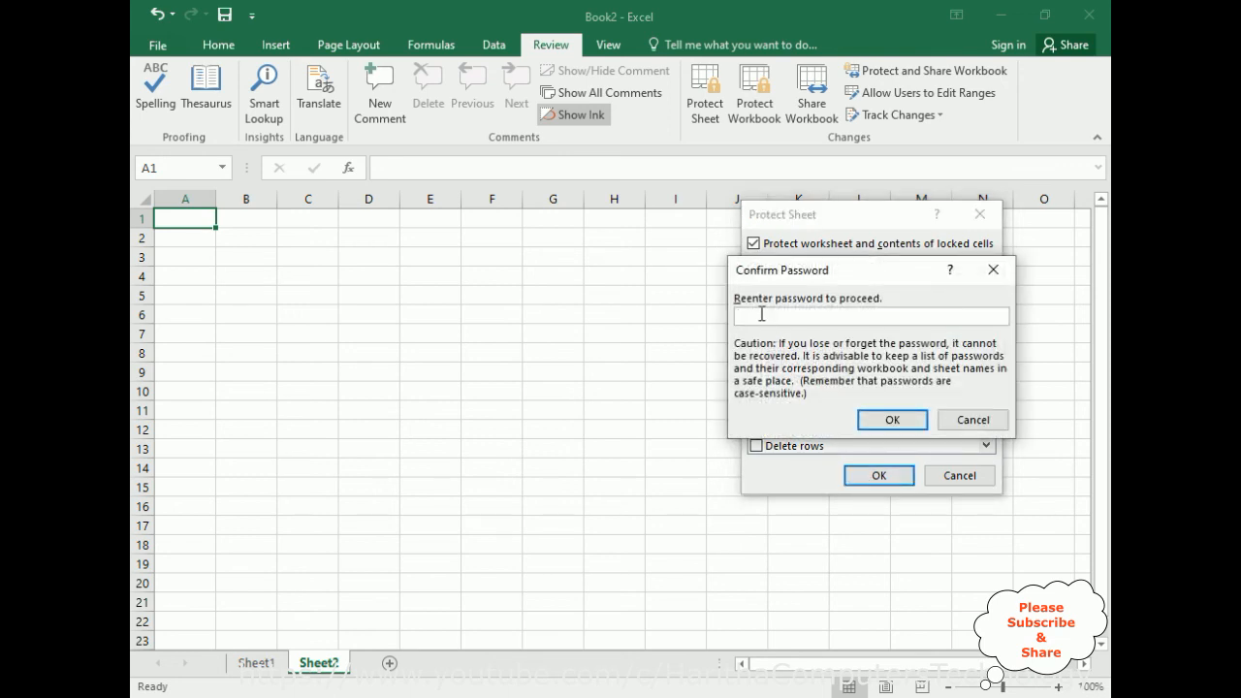
text(1234)
click(893, 426)
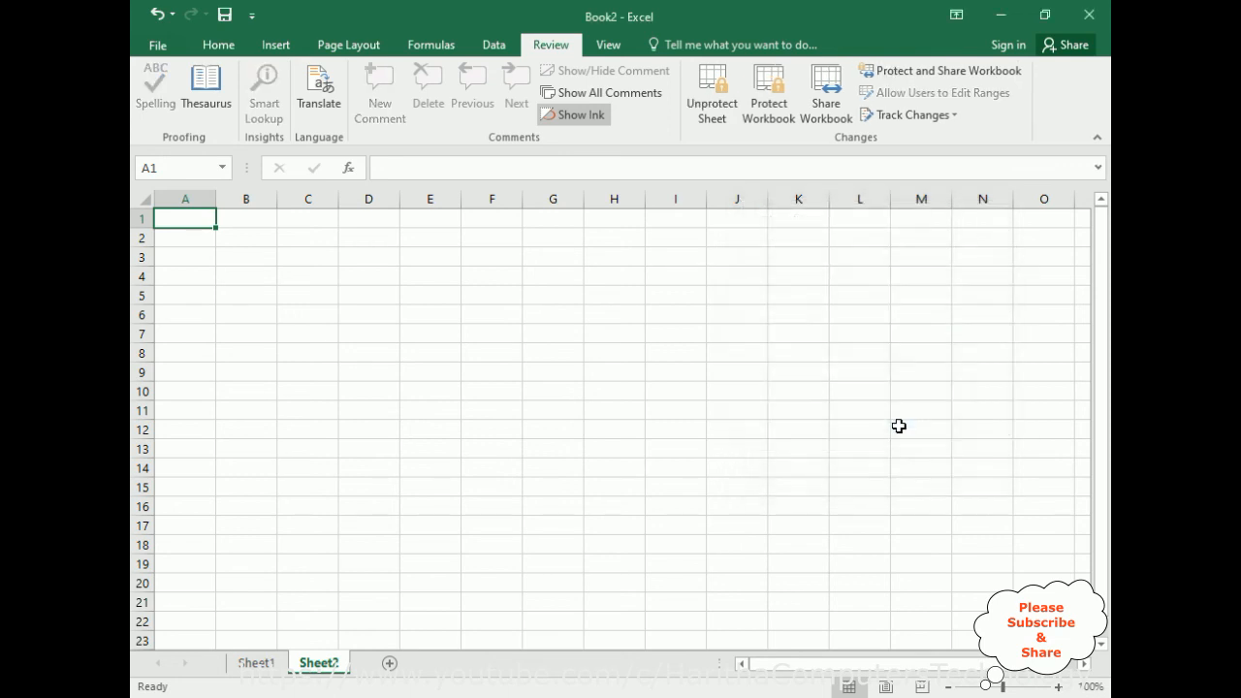
Test the protection of Sheet2 by trying to enter text in cell E7, and dismiss the alert.
click(413, 334)
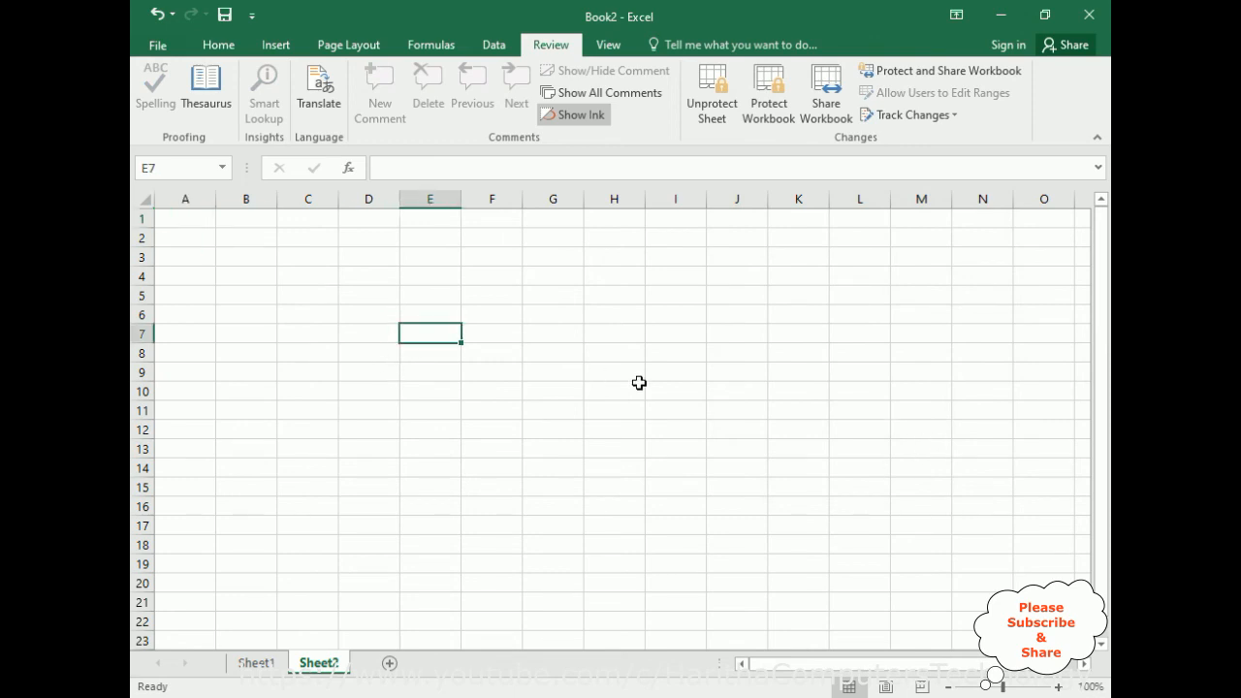
key(a)
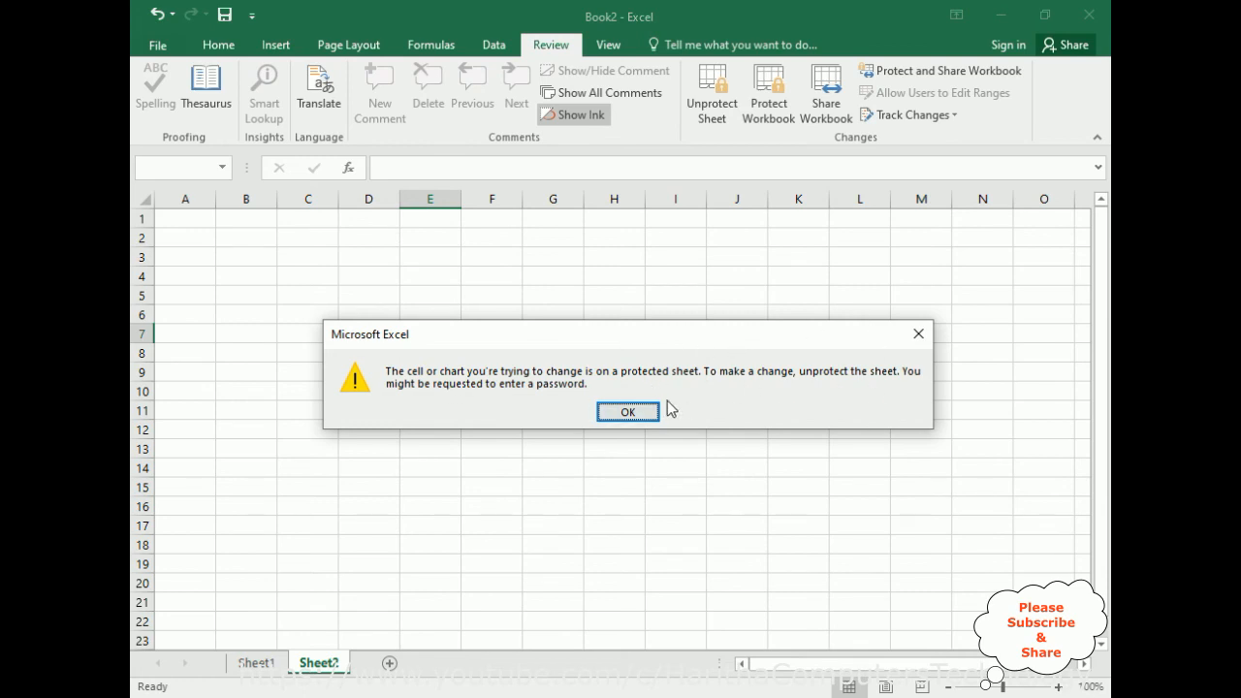
click(635, 415)
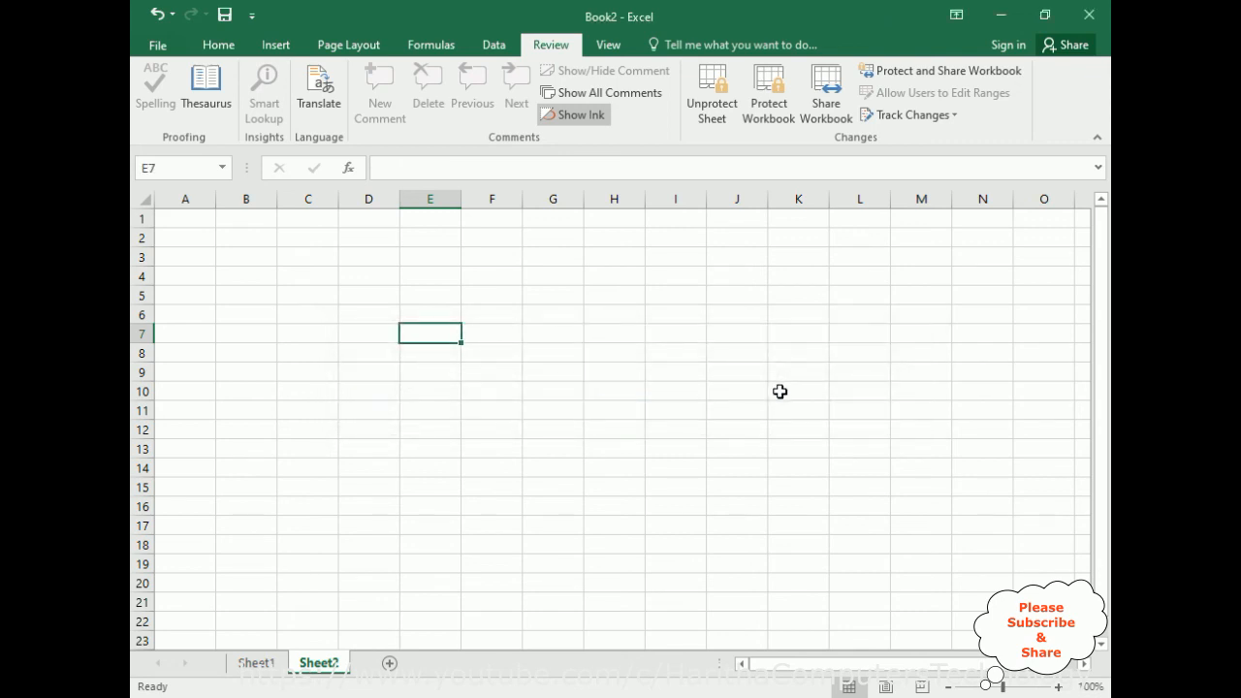